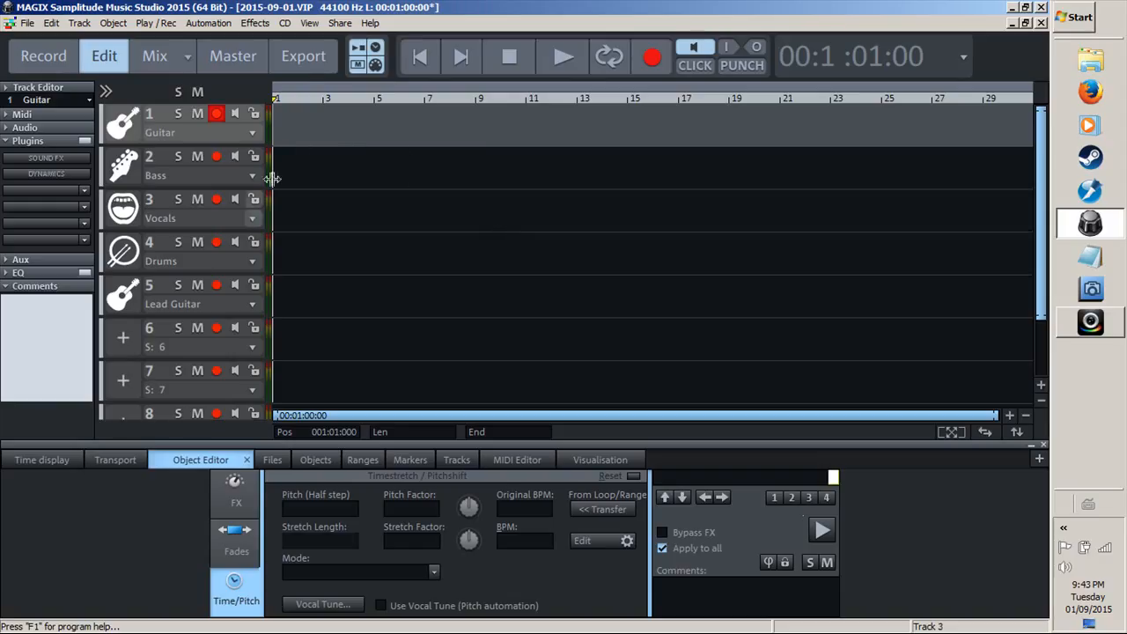
# Go through the Bass, Guitar, Vocals, Drums and Lead Guitar tracks in the arranger, ending on Lead Guitar
pyautogui.click(326, 176)
pyautogui.click(328, 120)
pyautogui.click(323, 168)
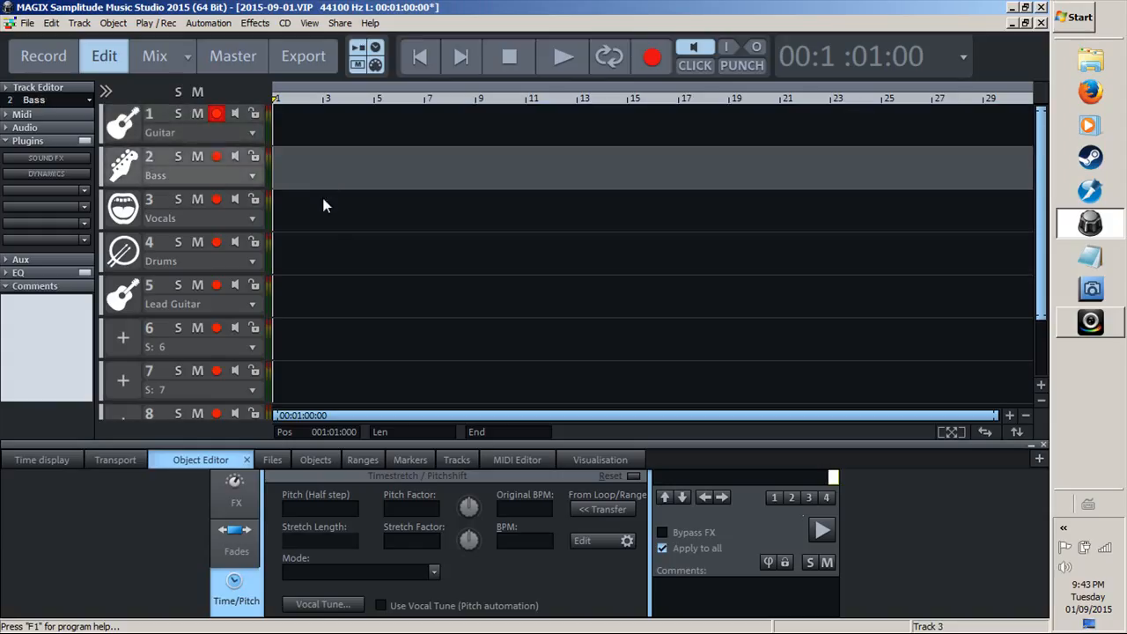
pyautogui.click(328, 222)
pyautogui.click(328, 243)
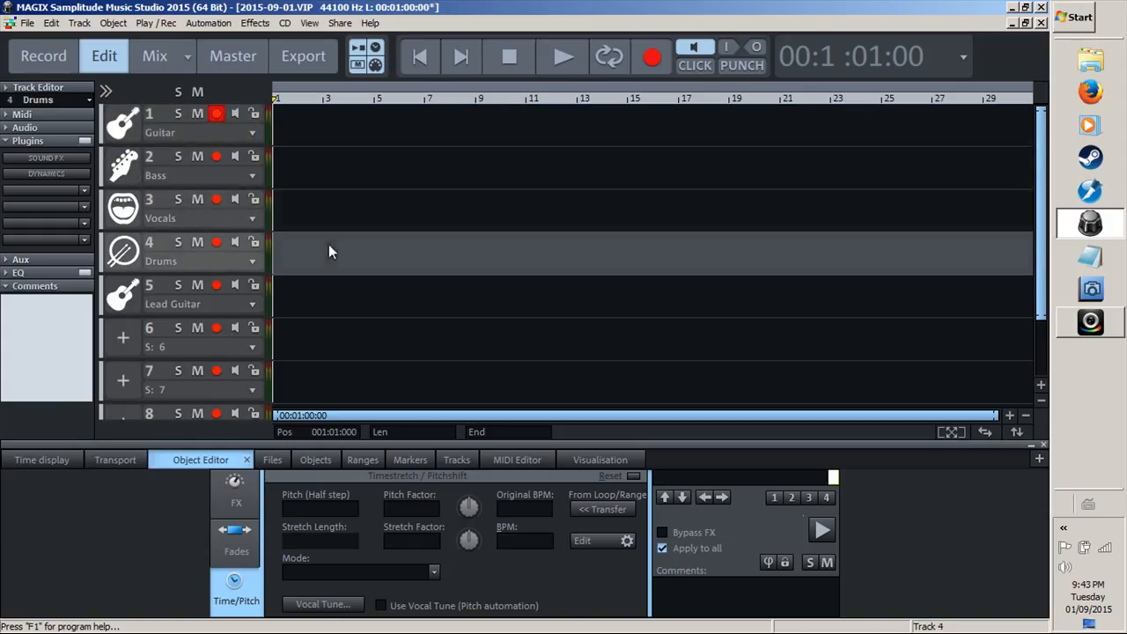
pyautogui.click(334, 310)
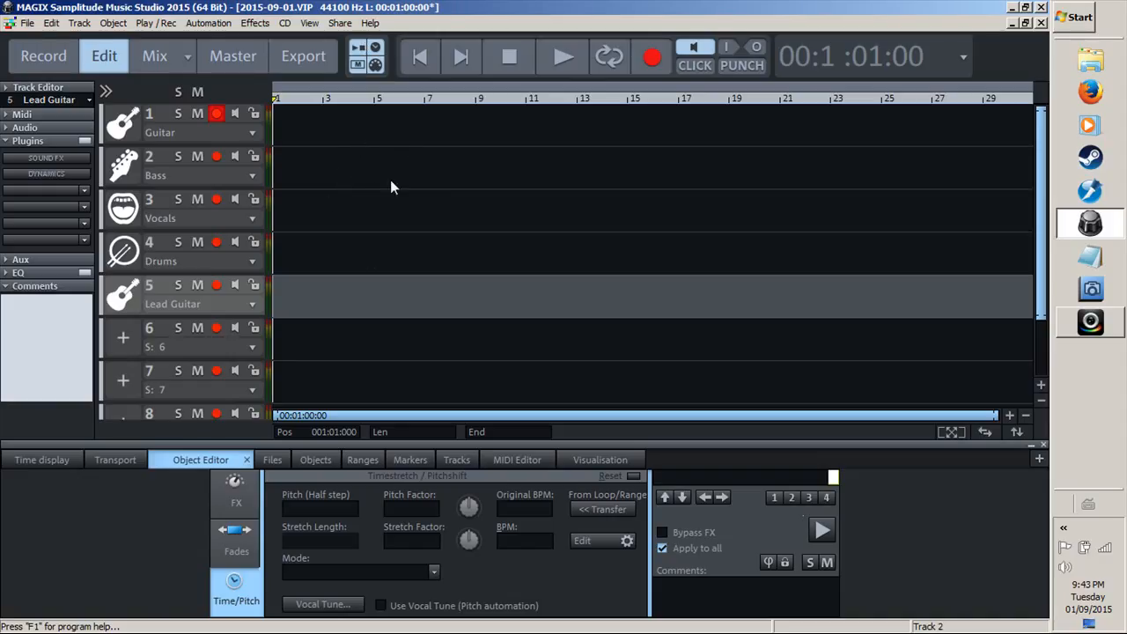
# Open the MR-128 multitrack mixer and lower the Guitar, Bass, Vocals and Drums faders slightly below 0 dB
pyautogui.hotkey('shift', 'm')
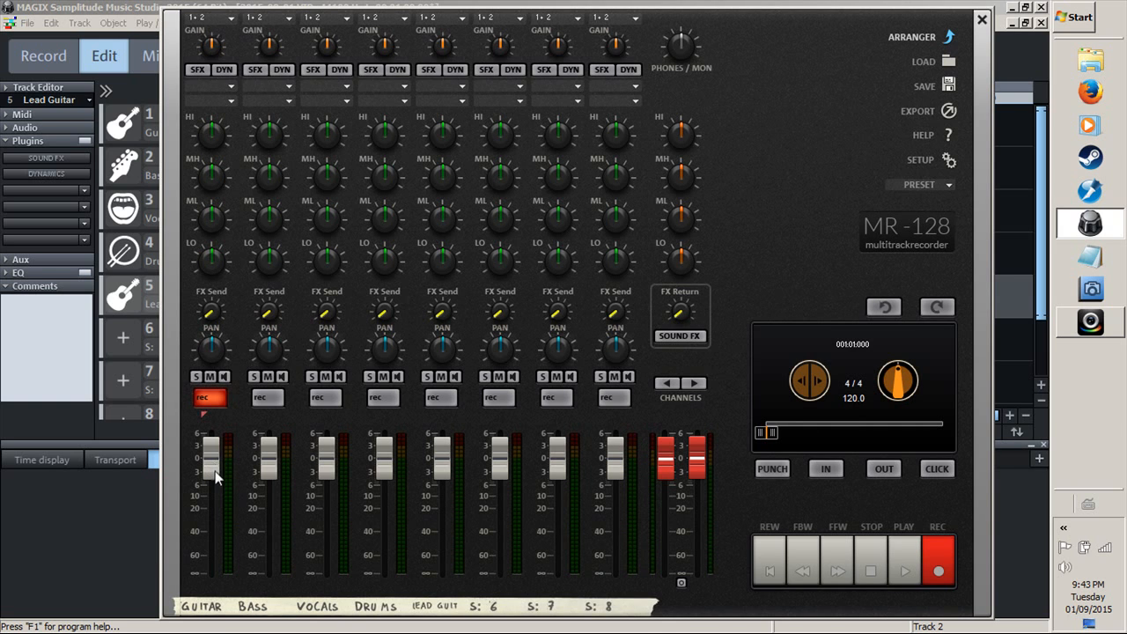
pyautogui.moveTo(211, 445)
pyautogui.mouseDown()
pyautogui.moveTo(212, 473)
pyautogui.moveTo(212, 458)
pyautogui.moveTo(273, 467)
pyautogui.mouseUp()
pyautogui.moveTo(212, 461)
pyautogui.mouseDown()
pyautogui.moveTo(207, 481)
pyautogui.moveTo(275, 483)
pyautogui.moveTo(324, 469)
pyautogui.mouseUp()
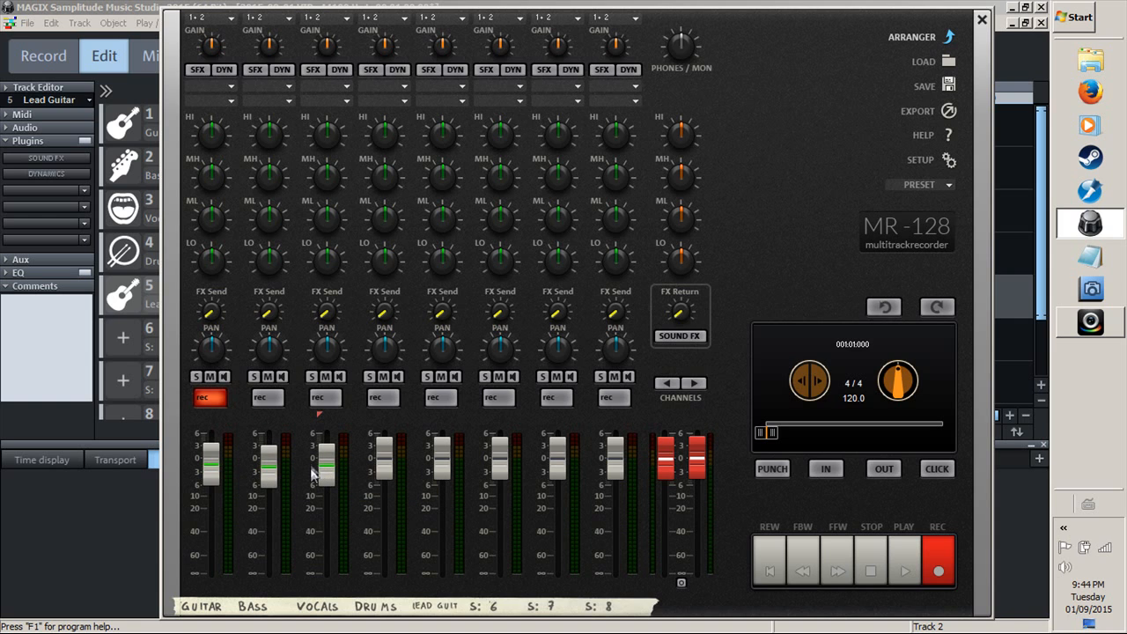
pyautogui.moveTo(391, 467); pyautogui.dragTo(390, 474)
pyautogui.moveTo(380, 468); pyautogui.dragTo(385, 473)
pyautogui.moveTo(387, 463)
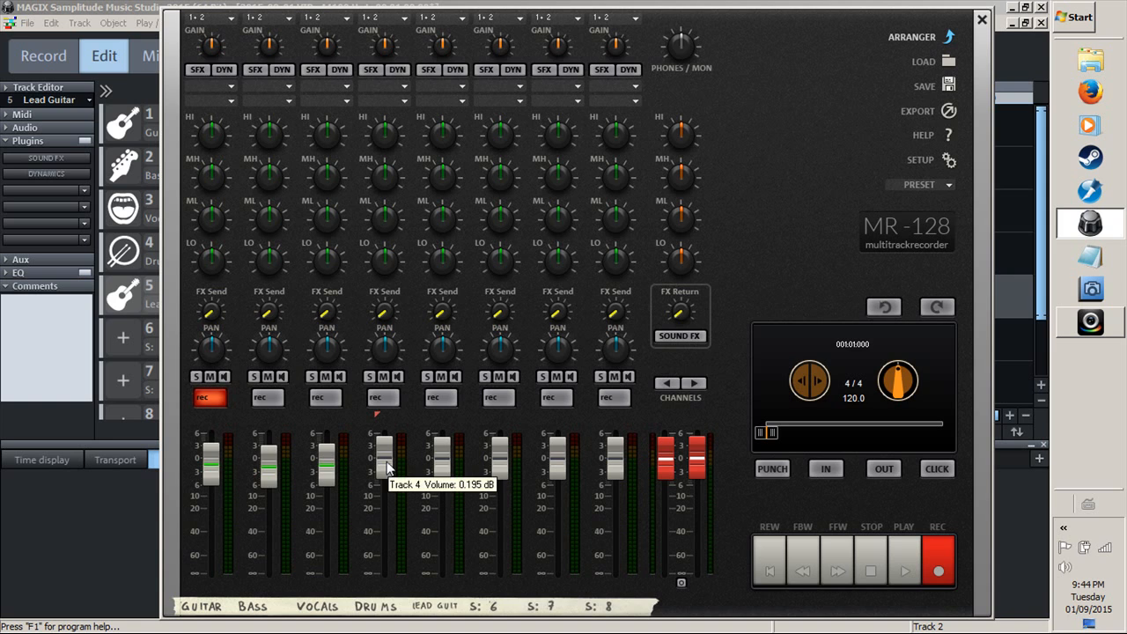
pyautogui.moveTo(387, 464); pyautogui.dragTo(388, 469)
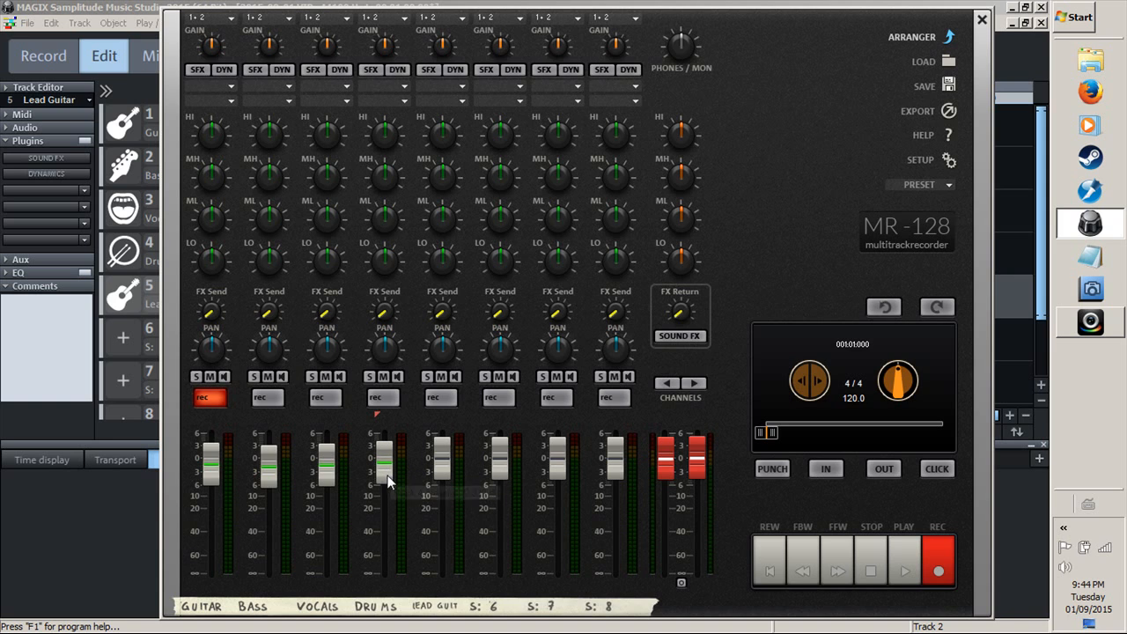
# Lower the Guitar, Bass and Vocals faders further, with Vocals at about -3 dB, and bring down the Drums and Lead Guitar faders
pyautogui.moveTo(218, 471); pyautogui.dragTo(269, 490)
pyautogui.moveTo(328, 465); pyautogui.dragTo(328, 473)
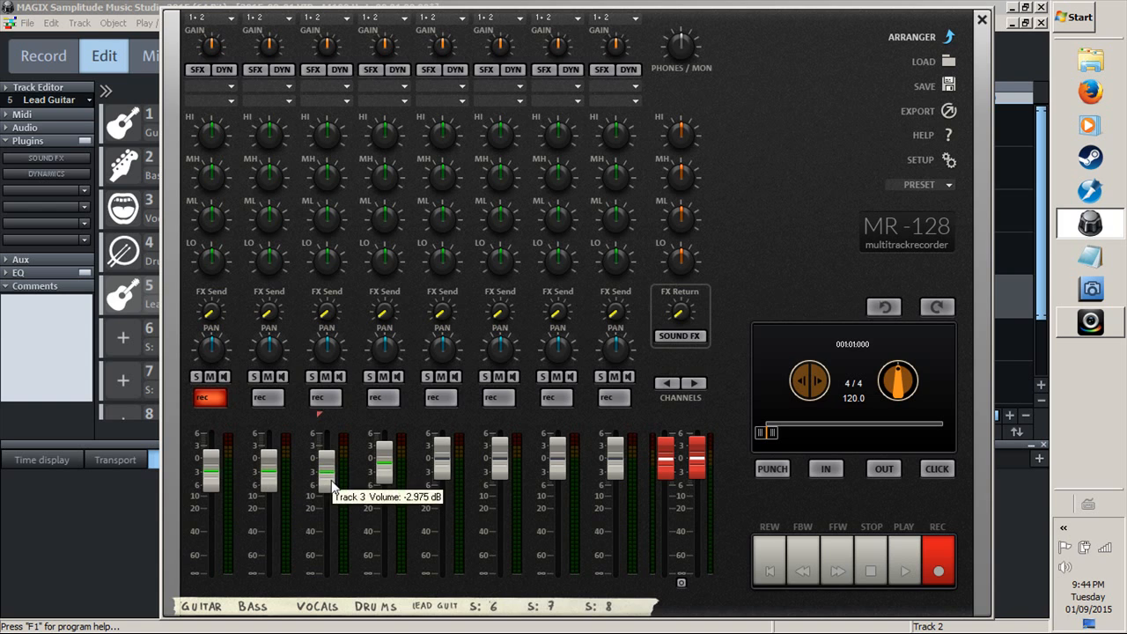
pyautogui.moveTo(384, 451); pyautogui.dragTo(453, 489)
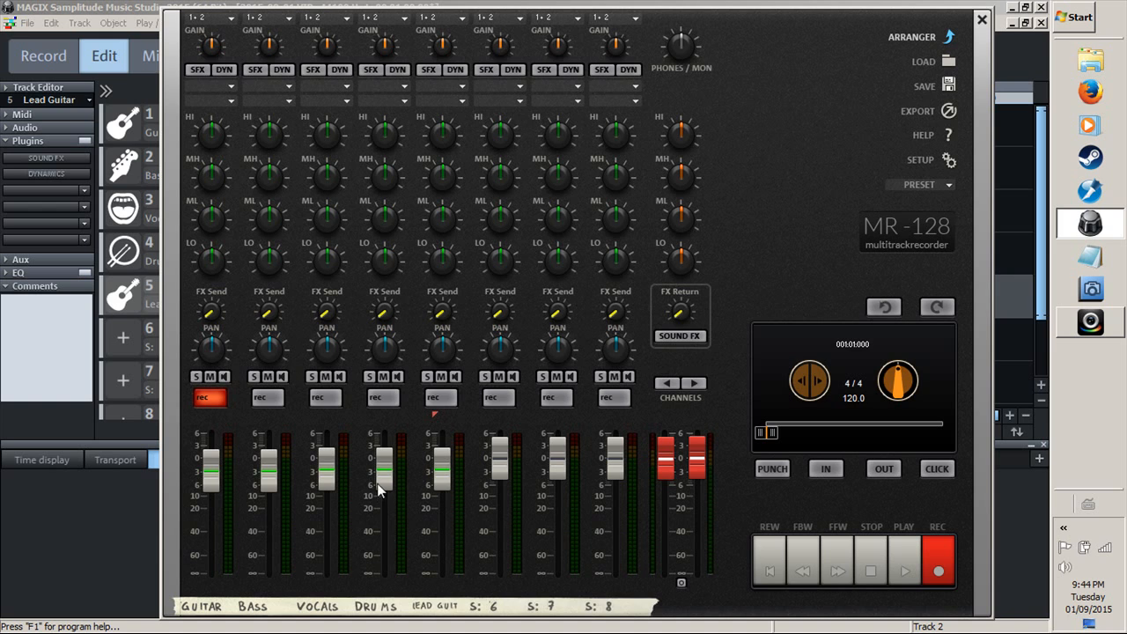
# Raise the Drums and Lead Guitar faders slightly above the other instruments and close the multitrack mixer
pyautogui.moveTo(383, 478)
pyautogui.mouseDown()
pyautogui.moveTo(390, 528)
pyautogui.moveTo(390, 467)
pyautogui.mouseUp()
pyautogui.moveTo(437, 483)
pyautogui.moveTo(386, 468)
pyautogui.mouseDown()
pyautogui.moveTo(392, 486)
pyautogui.moveTo(439, 483)
pyautogui.mouseUp()
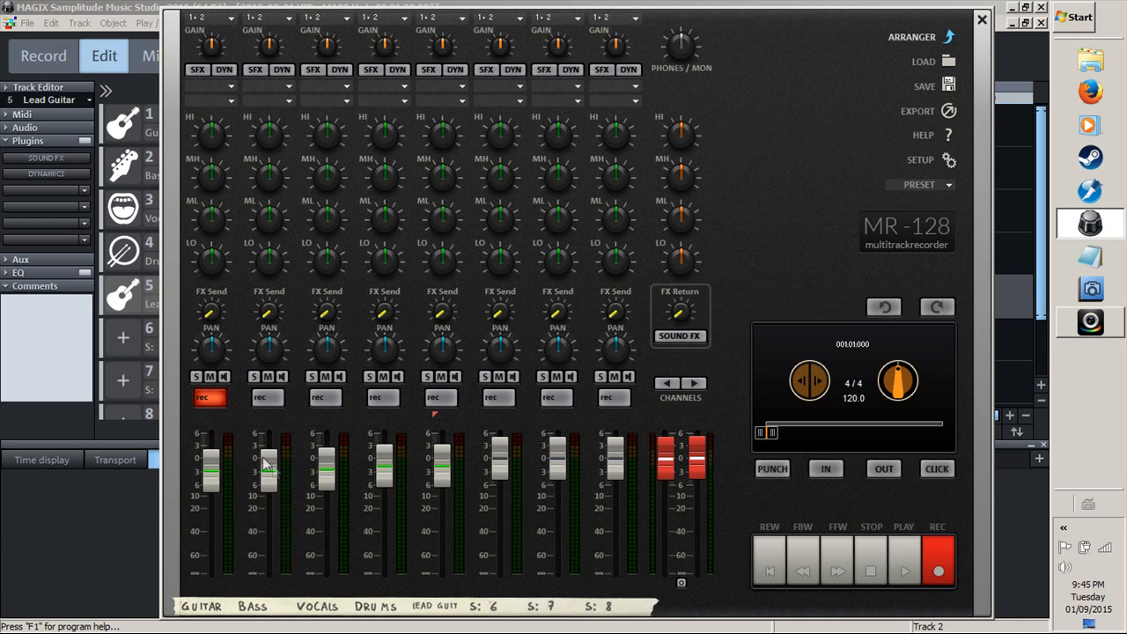
pyautogui.moveTo(212, 464)
pyautogui.click(982, 19)
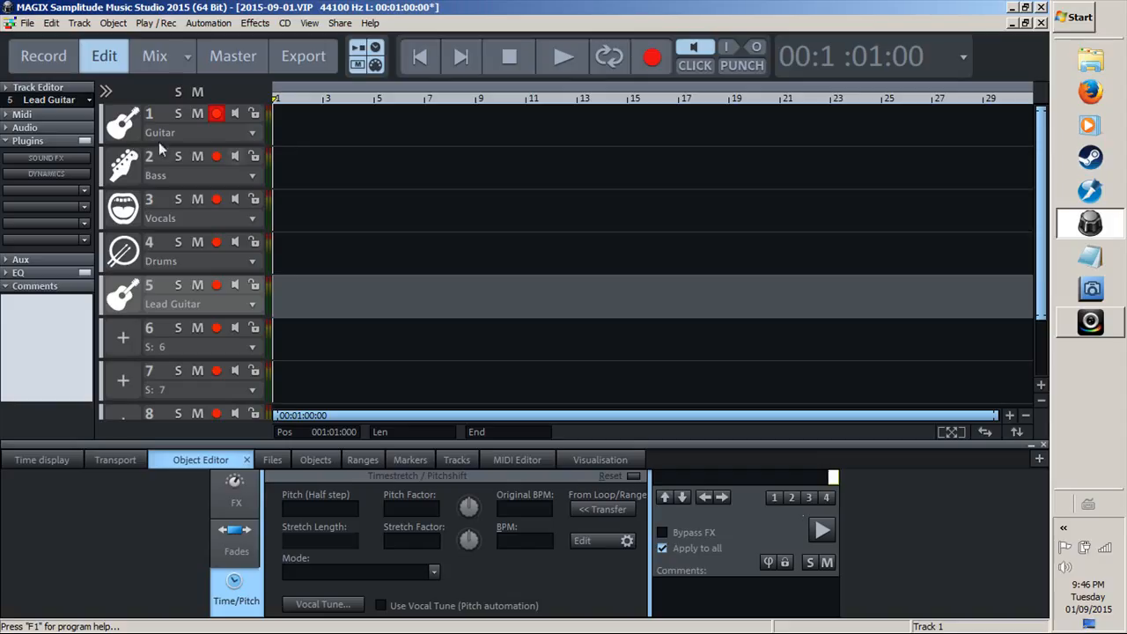
pyautogui.click(178, 282)
pyautogui.click(46, 195)
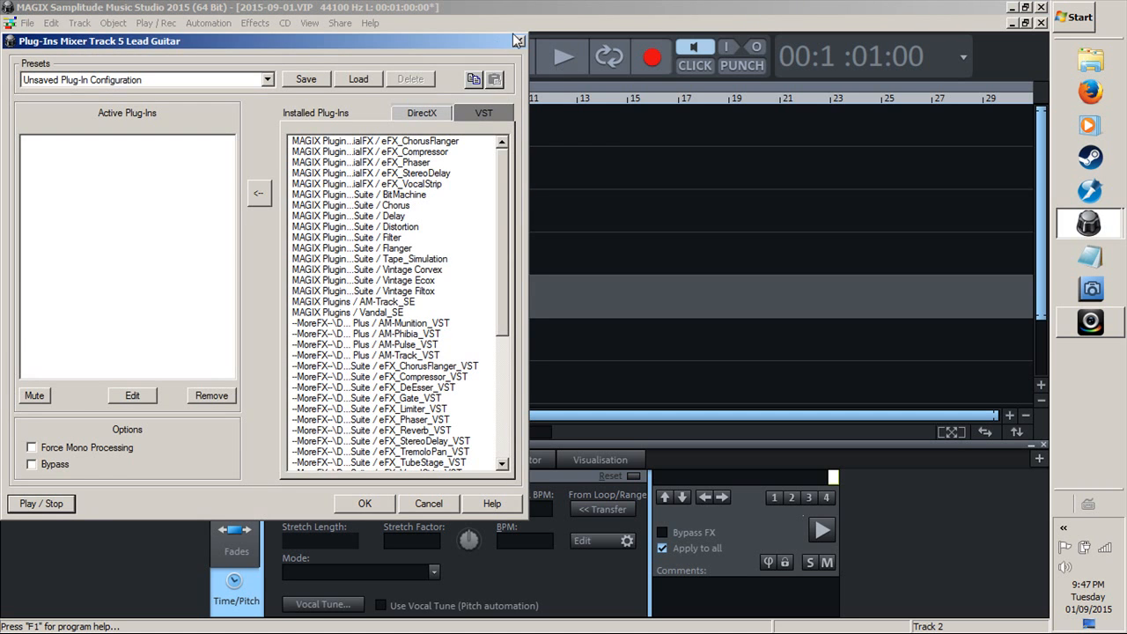
pyautogui.click(519, 42)
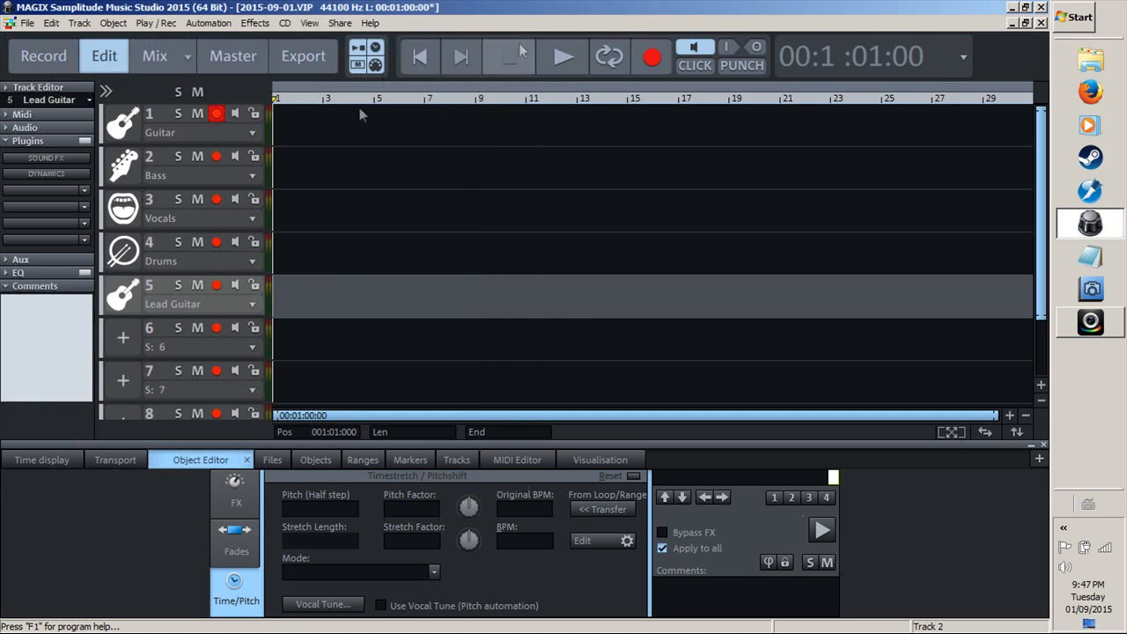
# Insert a Parametric EQ in the Lead Guitar track's first plug-in slot and place its window clear of the track list
pyautogui.click(84, 193)
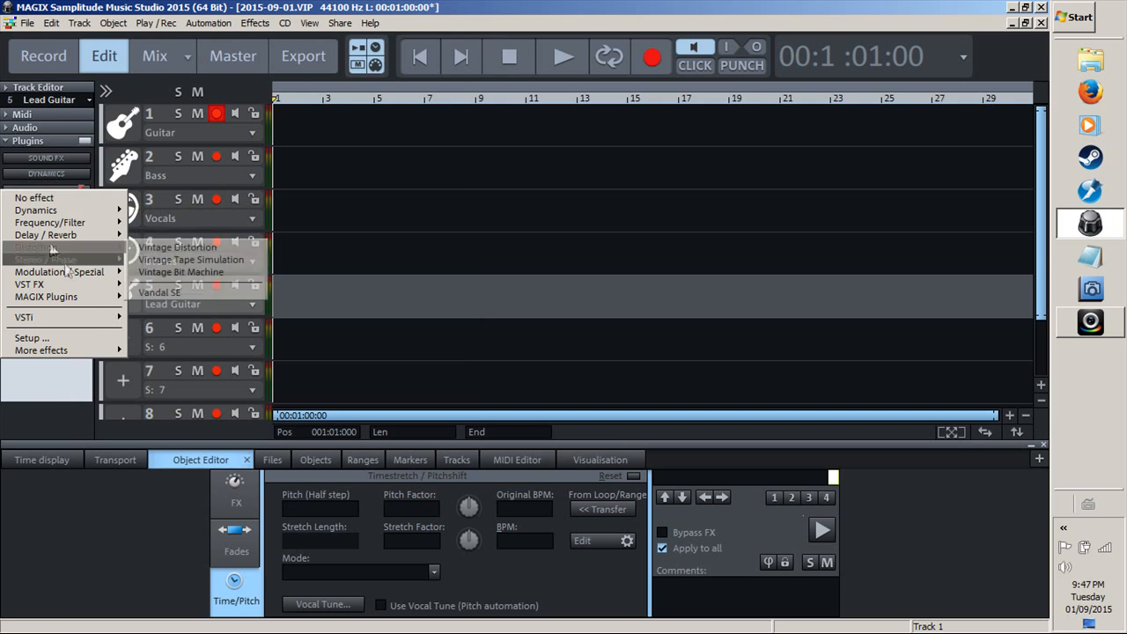
pyautogui.moveTo(75, 283)
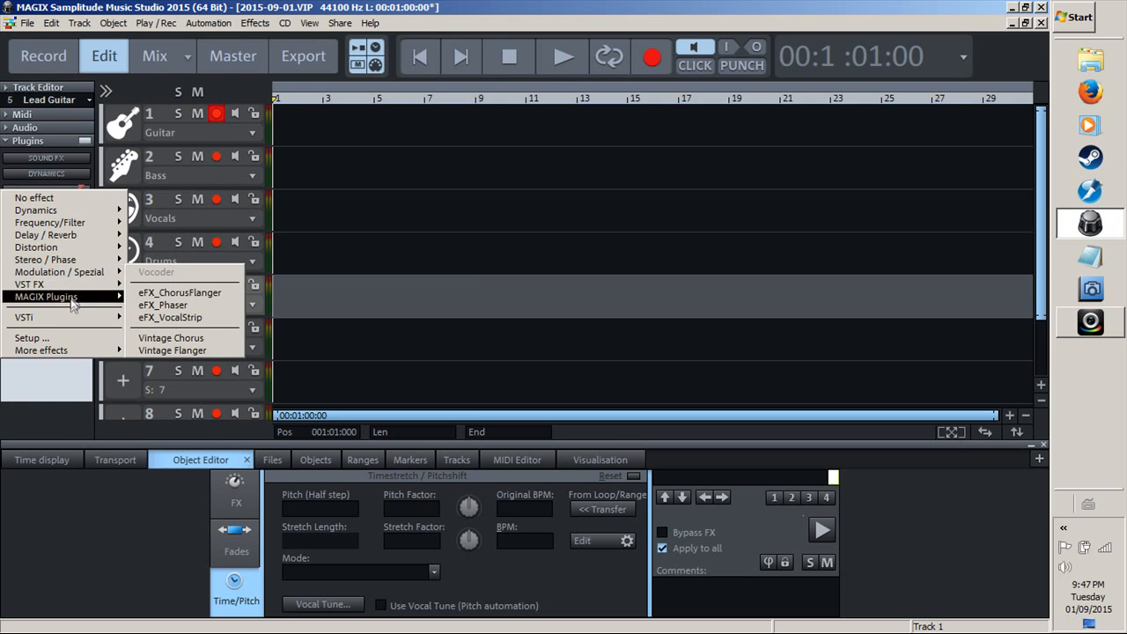
pyautogui.moveTo(72, 226)
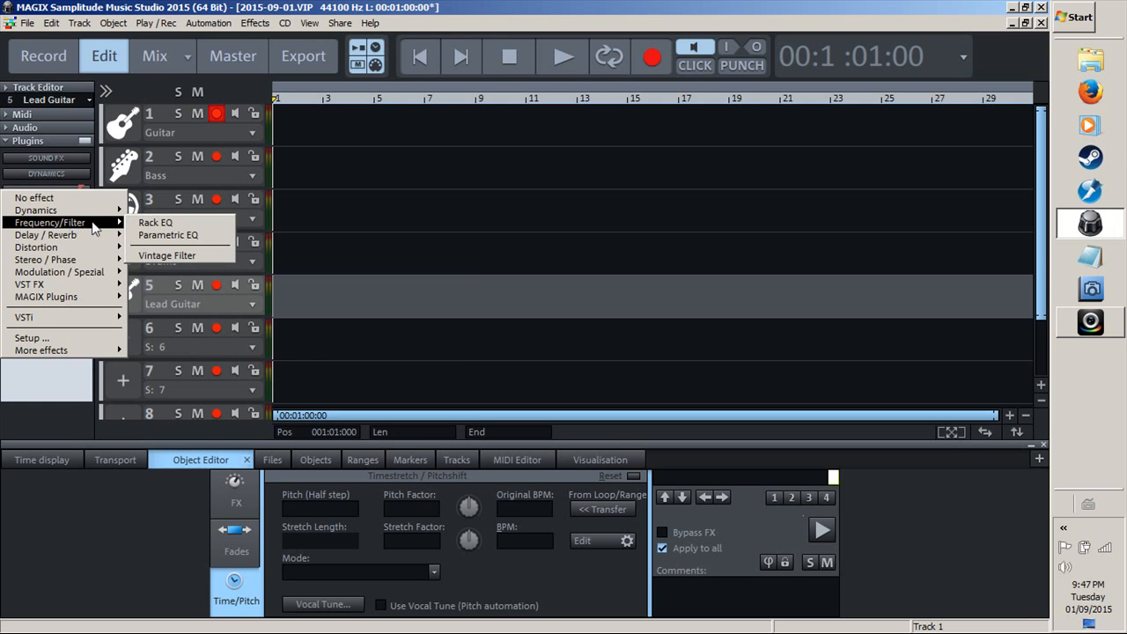
pyautogui.click(155, 238)
pyautogui.moveTo(406, 243); pyautogui.dragTo(727, 150)
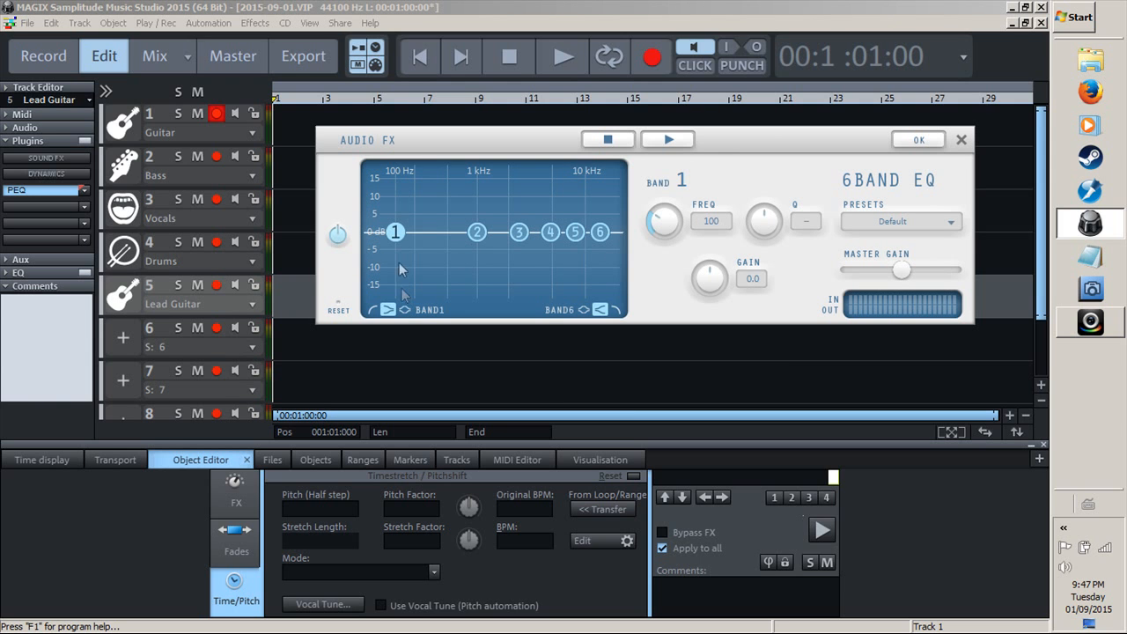
pyautogui.moveTo(772, 146)
pyautogui.mouseDown()
pyautogui.moveTo(800, 154)
pyautogui.moveTo(788, 148)
pyautogui.mouseUp()
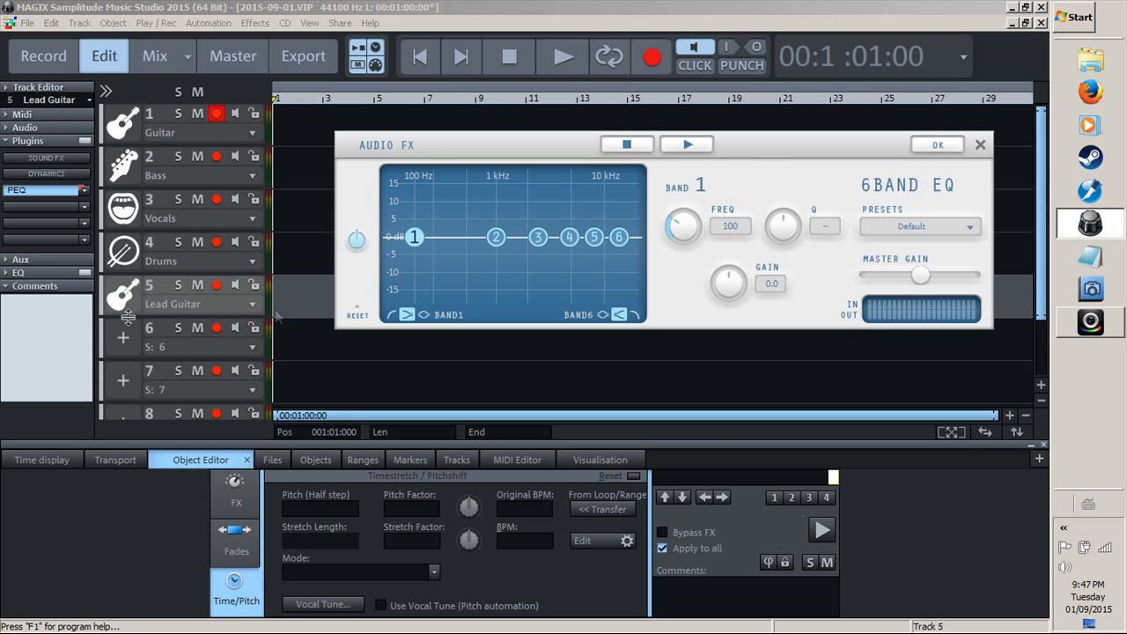
pyautogui.moveTo(433, 145); pyautogui.dragTo(400, 168)
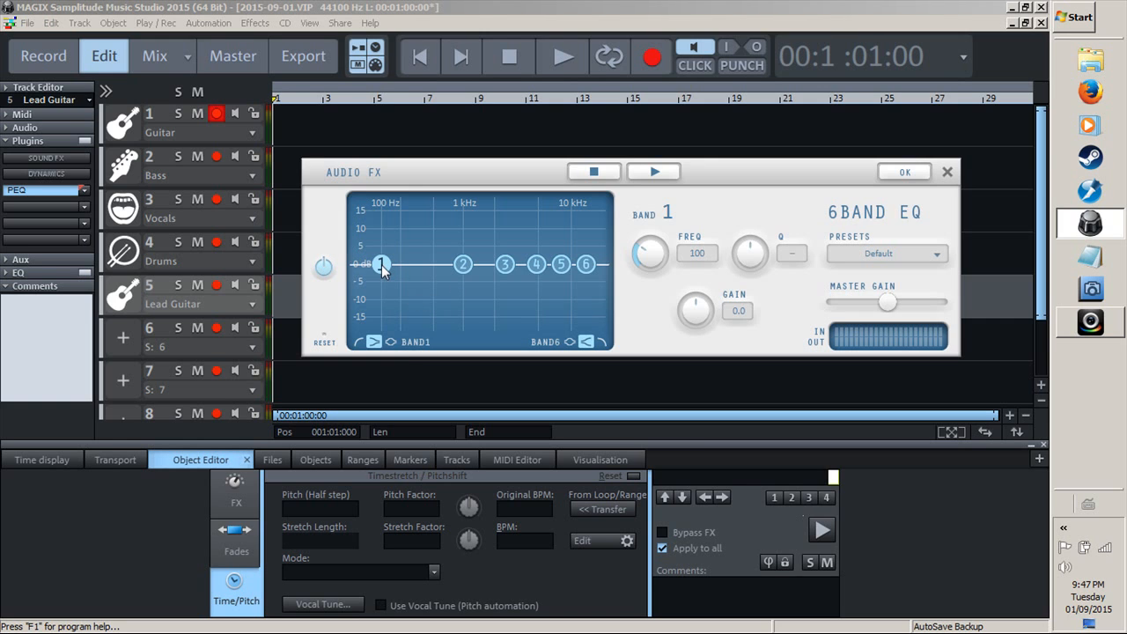
# Try EQ band 1 at about 178 Hz and 193 Hz, switching it between the low-cut and low-shelf filter shapes
pyautogui.moveTo(381, 268)
pyautogui.mouseDown()
pyautogui.moveTo(370, 266)
pyautogui.moveTo(396, 266)
pyautogui.mouseUp()
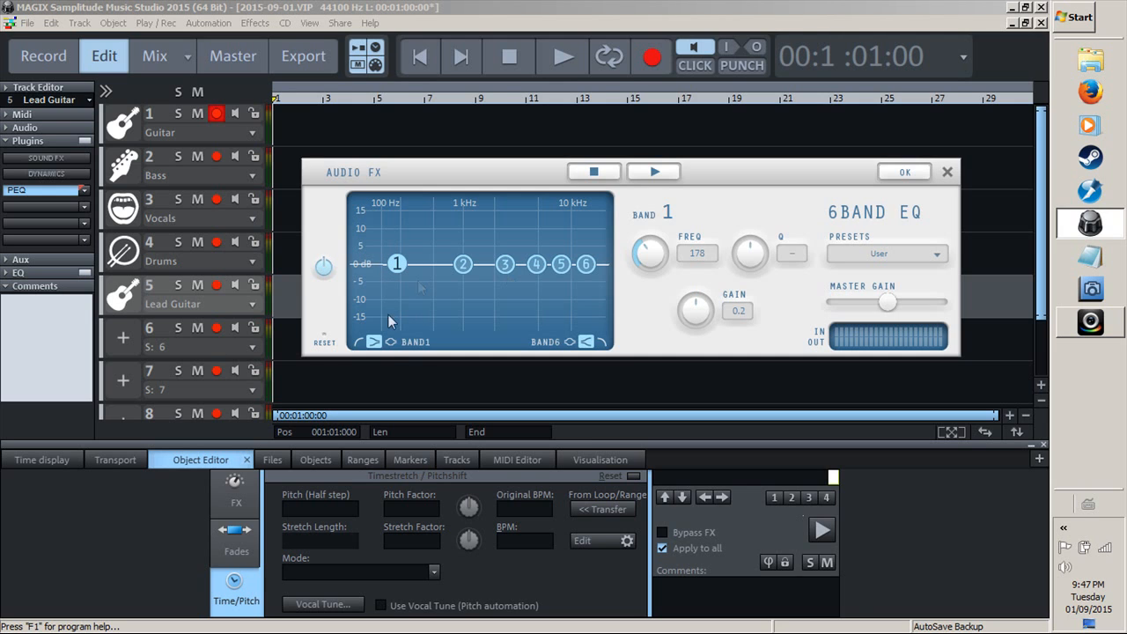
pyautogui.click(360, 344)
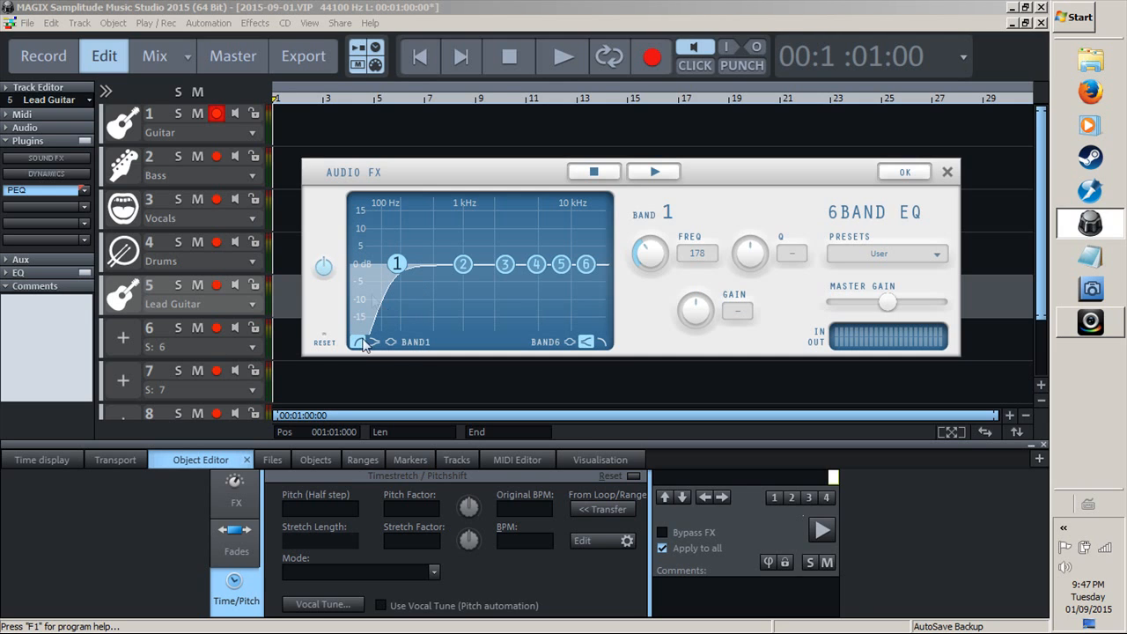
pyautogui.click(377, 342)
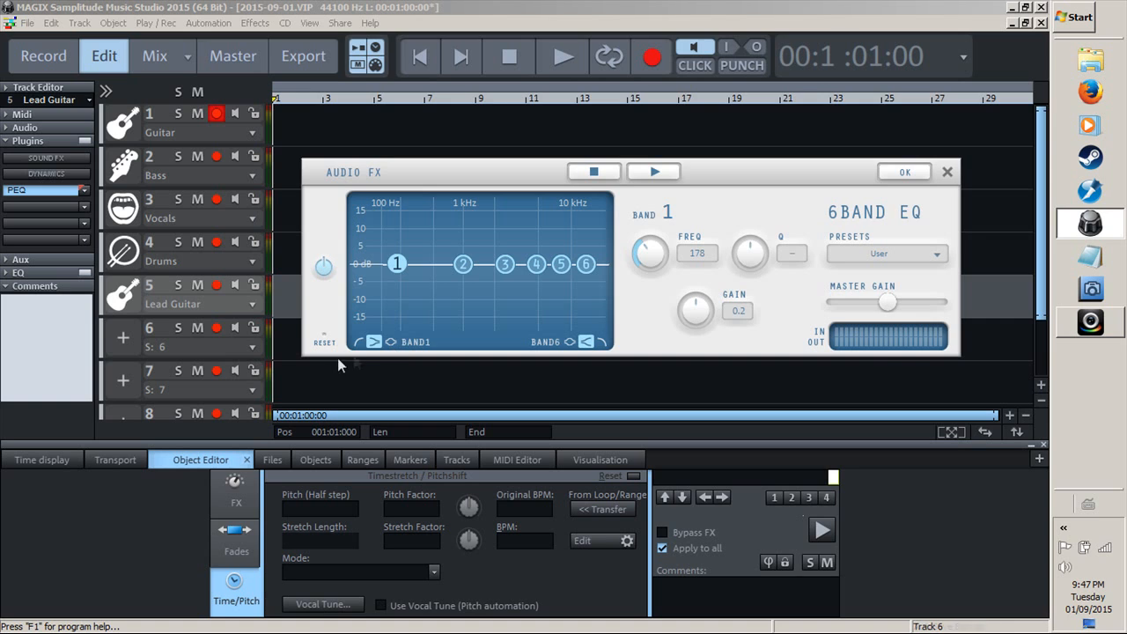
pyautogui.click(364, 344)
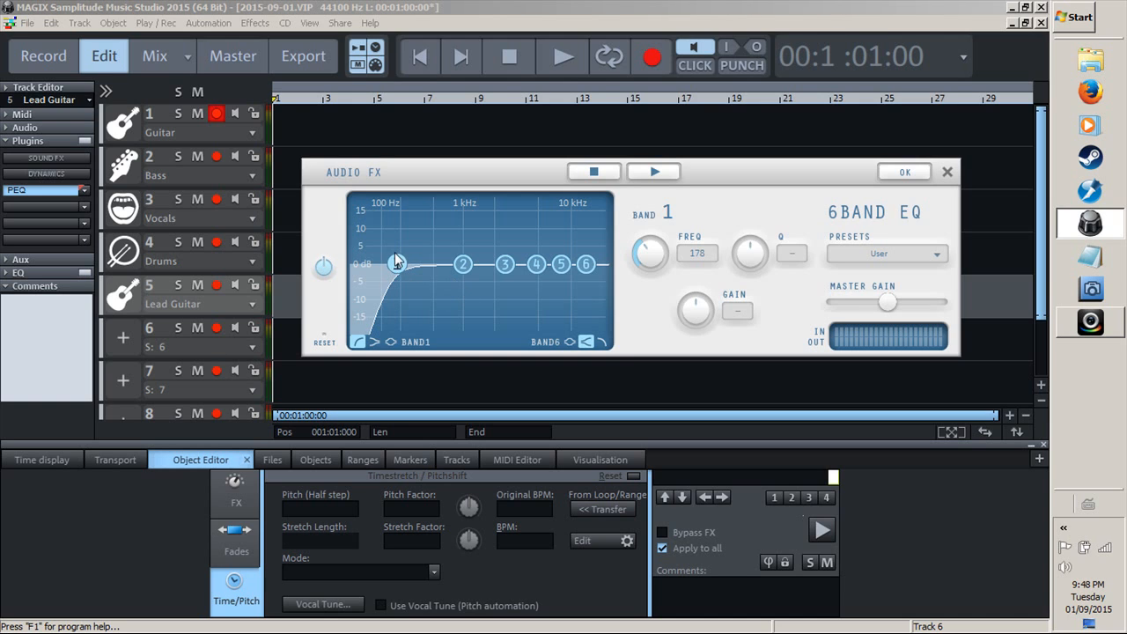
pyautogui.moveTo(396, 271)
pyautogui.mouseDown()
pyautogui.moveTo(412, 266)
pyautogui.moveTo(399, 264)
pyautogui.mouseUp()
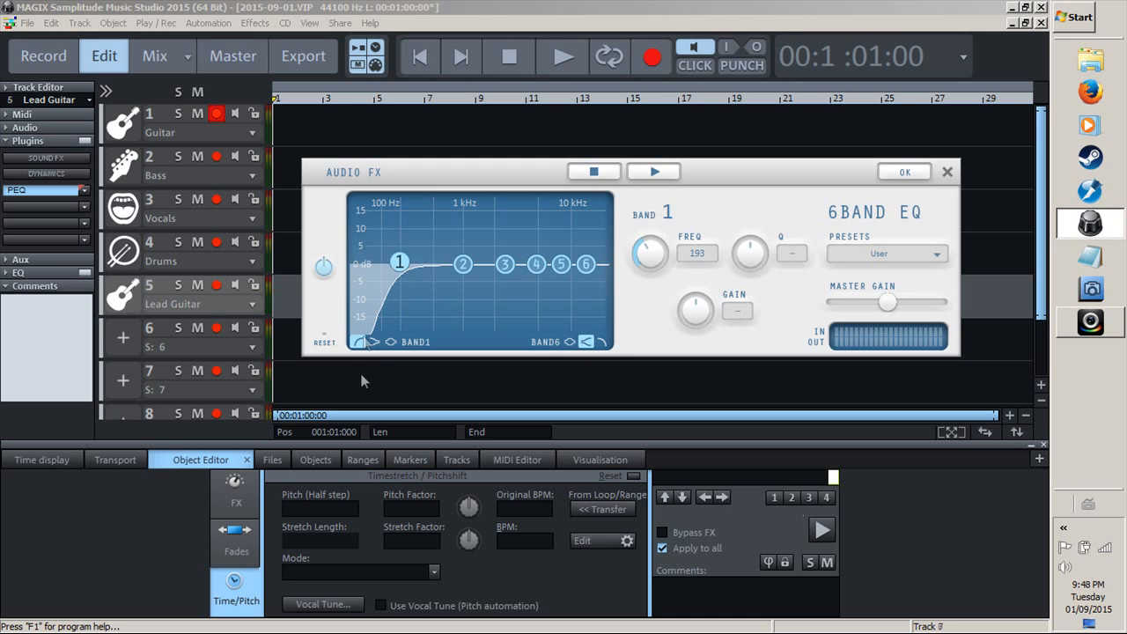
pyautogui.click(375, 341)
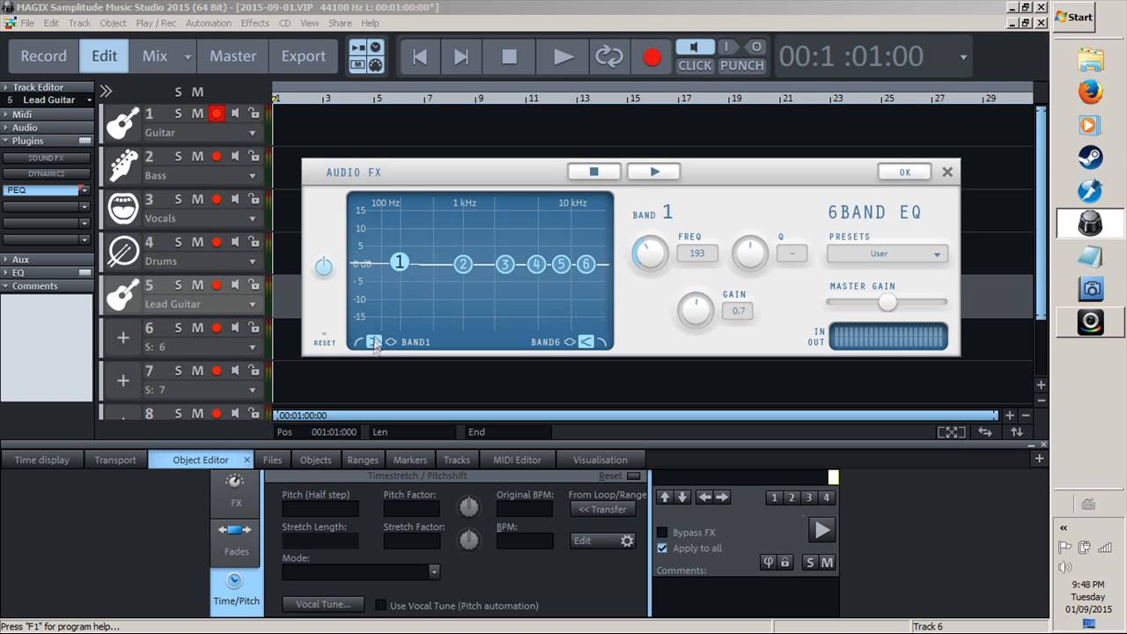
# Set the Lead Guitar EQ's band 1 to a low-cut filter at about 351 Hz
pyautogui.moveTo(393, 271)
pyautogui.mouseDown()
pyautogui.moveTo(374, 339)
pyautogui.moveTo(385, 265)
pyautogui.mouseUp()
pyautogui.click(358, 342)
pyautogui.moveTo(403, 275); pyautogui.dragTo(389, 267)
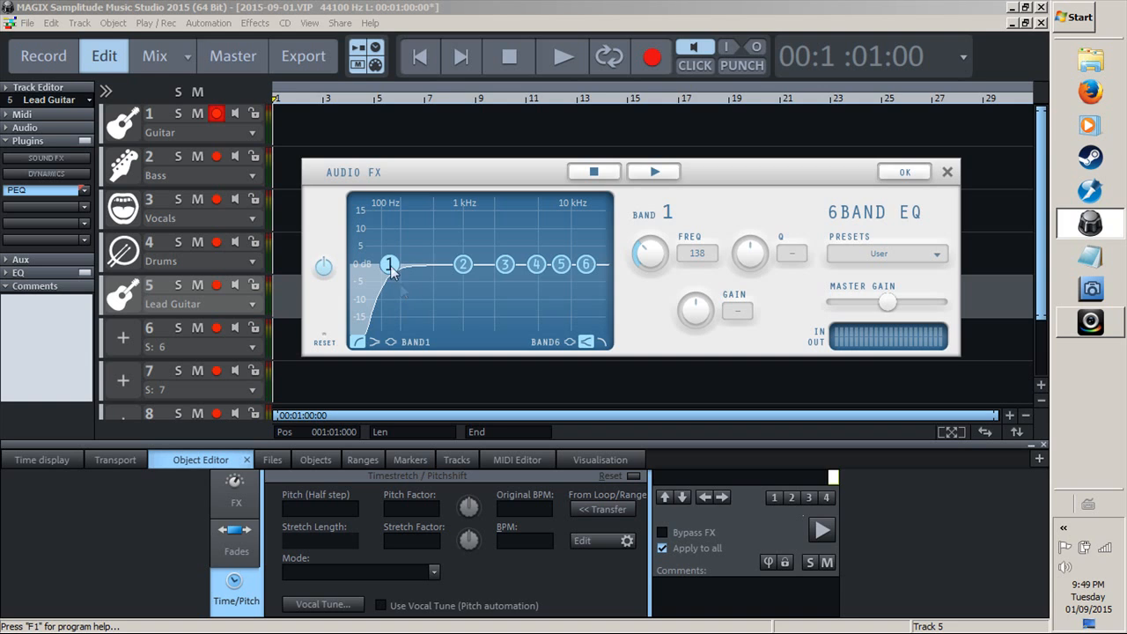
pyautogui.moveTo(393, 267); pyautogui.dragTo(426, 268)
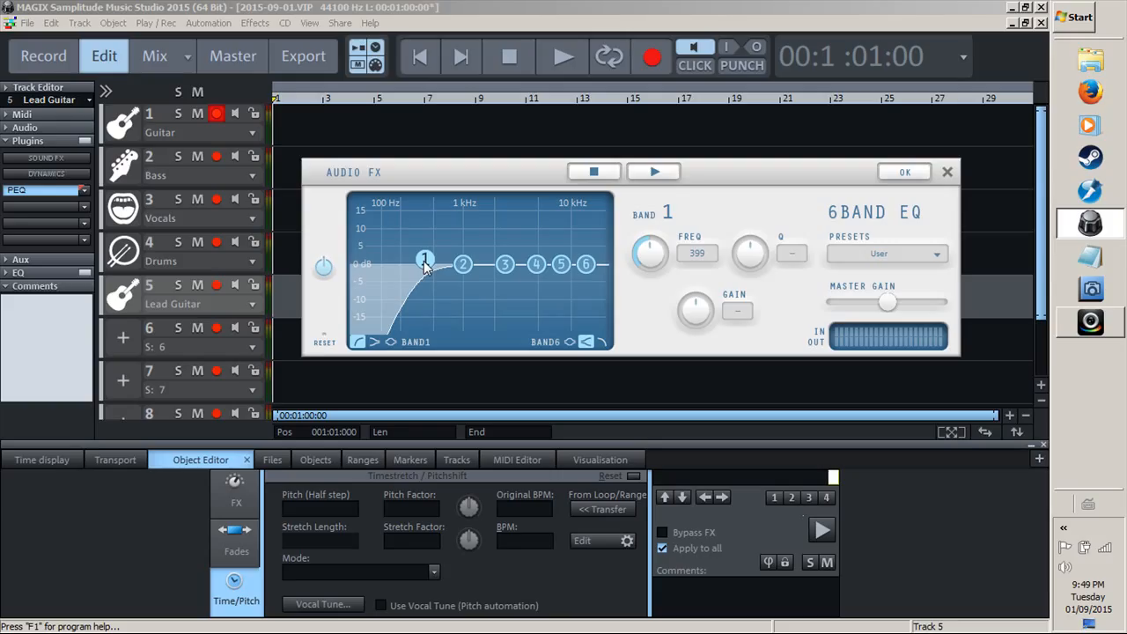
pyautogui.moveTo(425, 267); pyautogui.dragTo(421, 270)
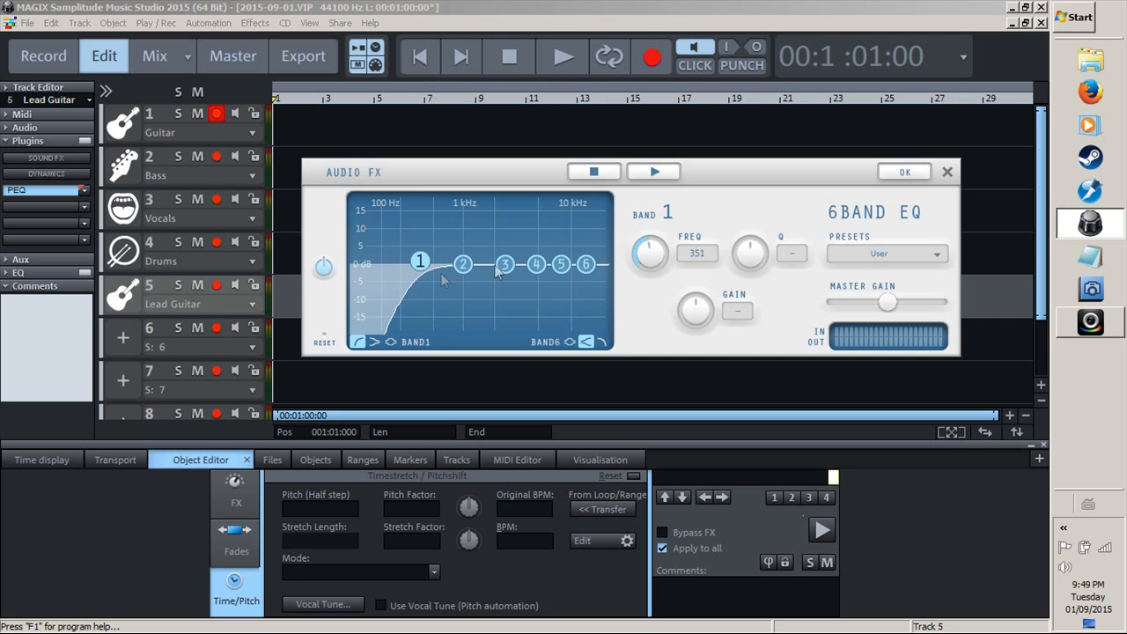
# Set the Lead Guitar EQ's band 6 to a high-cut filter at about 12329 Hz and close the EQ
pyautogui.click(586, 264)
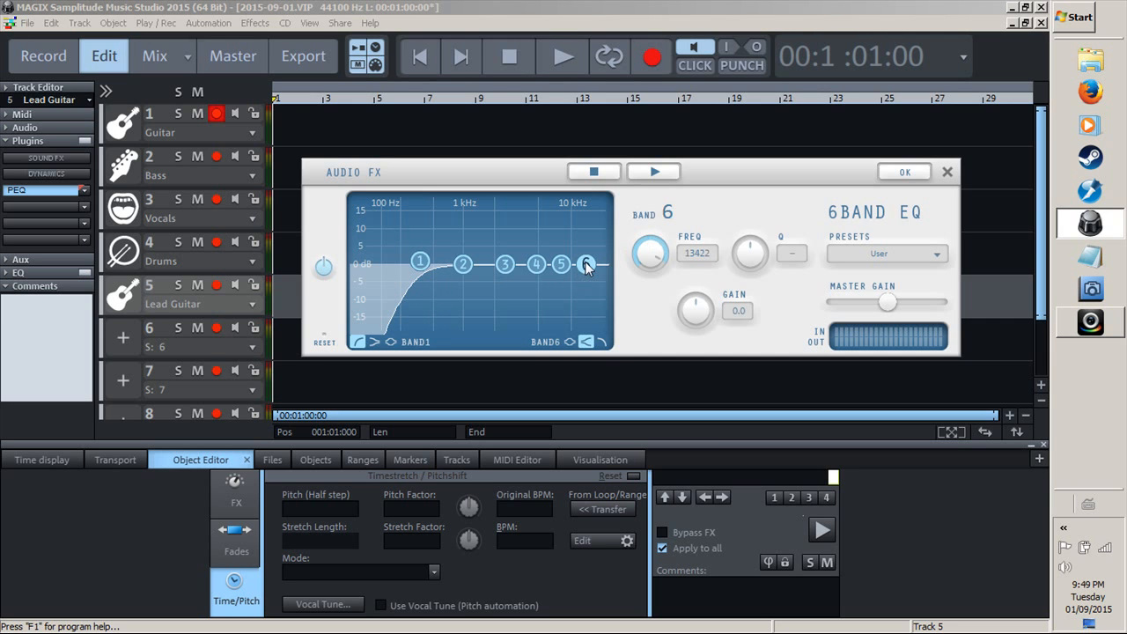
pyautogui.click(603, 341)
pyautogui.moveTo(589, 269)
pyautogui.mouseDown()
pyautogui.moveTo(566, 271)
pyautogui.moveTo(576, 271)
pyautogui.mouseUp()
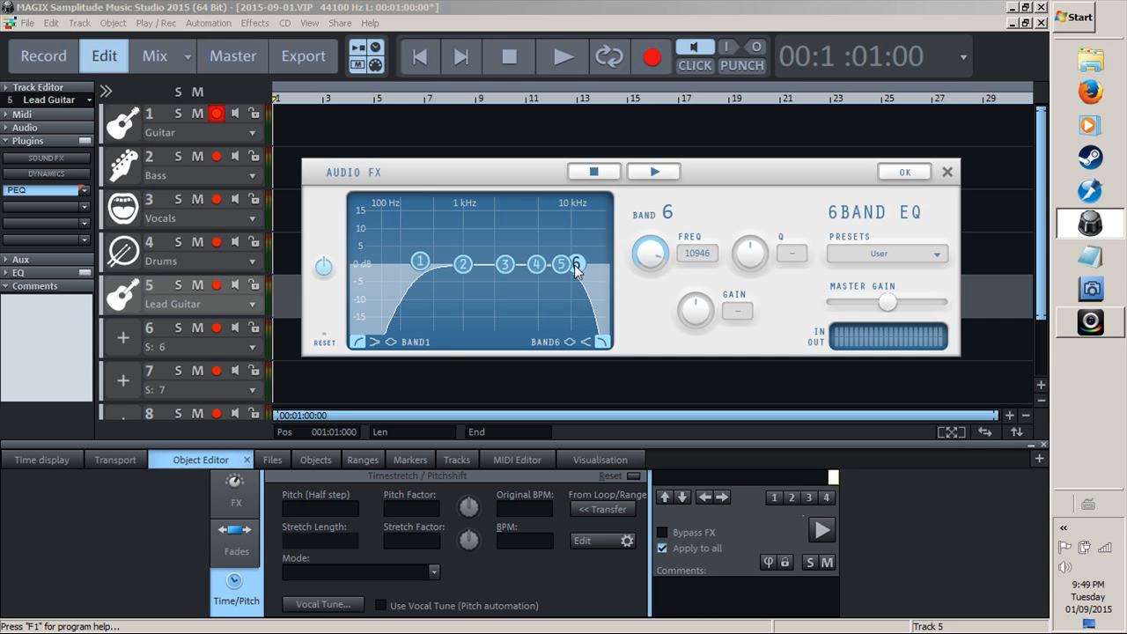
pyautogui.moveTo(577, 270); pyautogui.dragTo(581, 270)
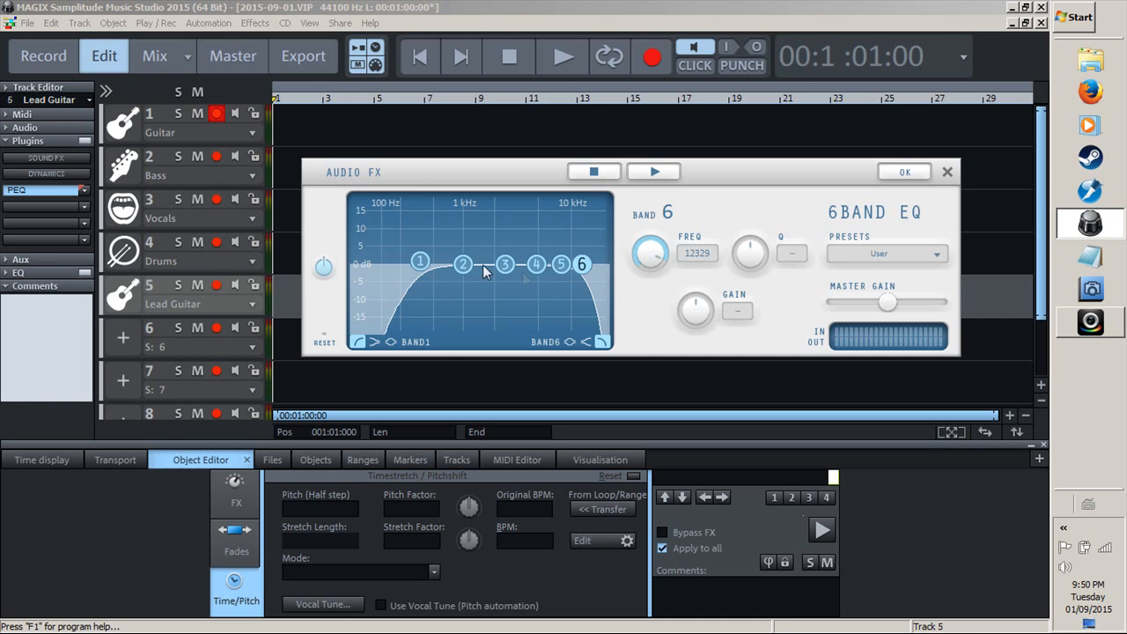
pyautogui.click(947, 172)
# Insert a Parametric EQ in the first plug-in slot of the Drums track
pyautogui.doubleClick(196, 259)
pyautogui.click(302, 258)
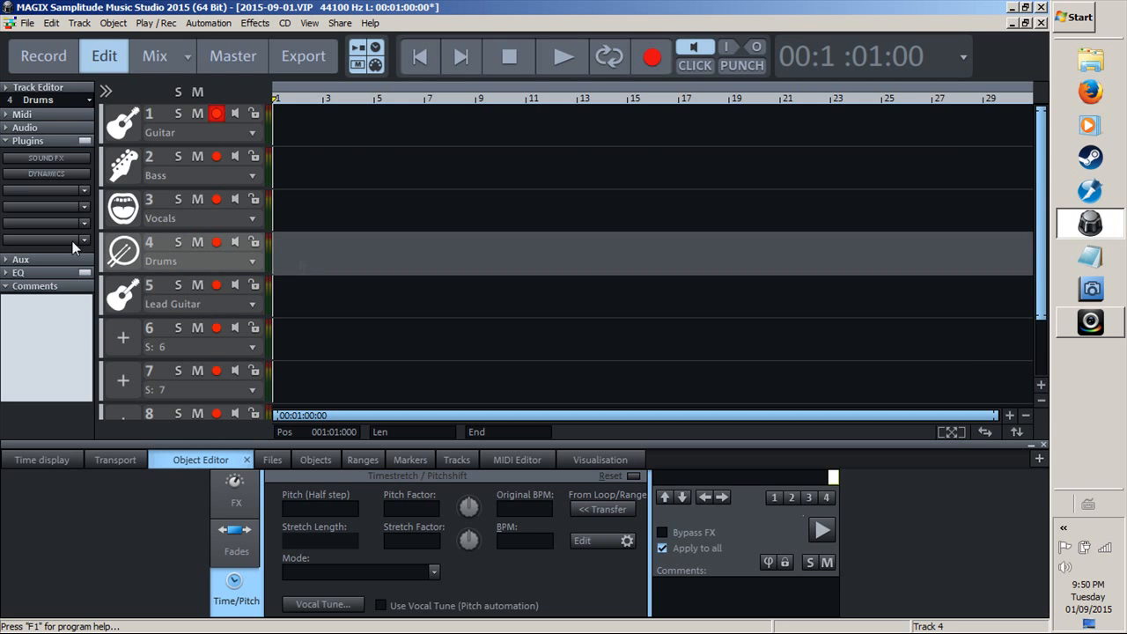
pyautogui.click(78, 191)
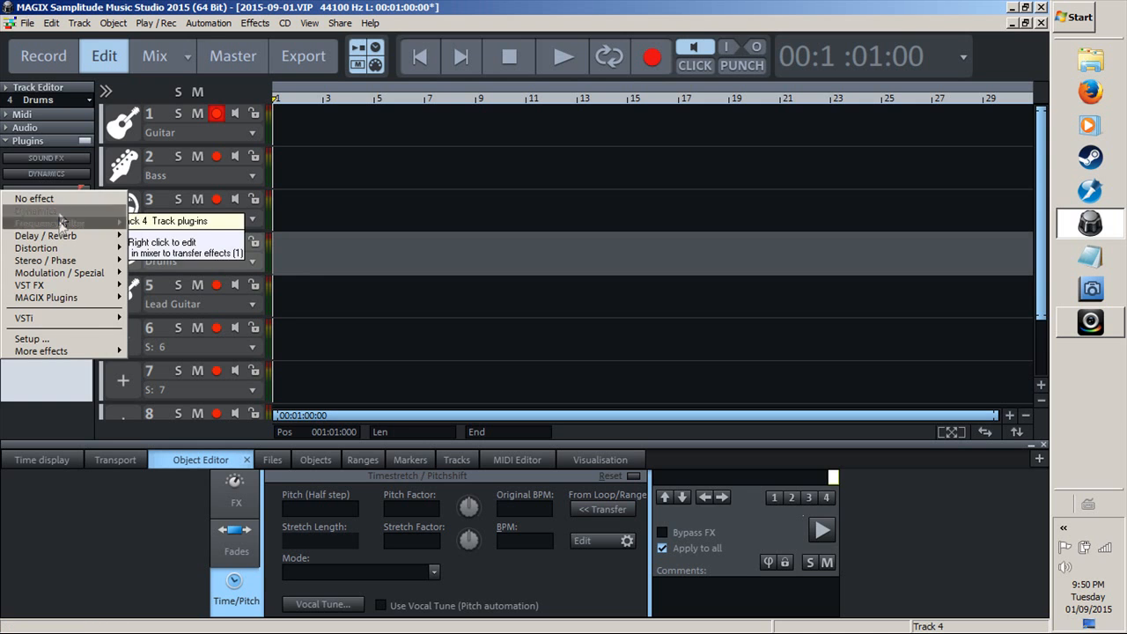
pyautogui.moveTo(90, 227)
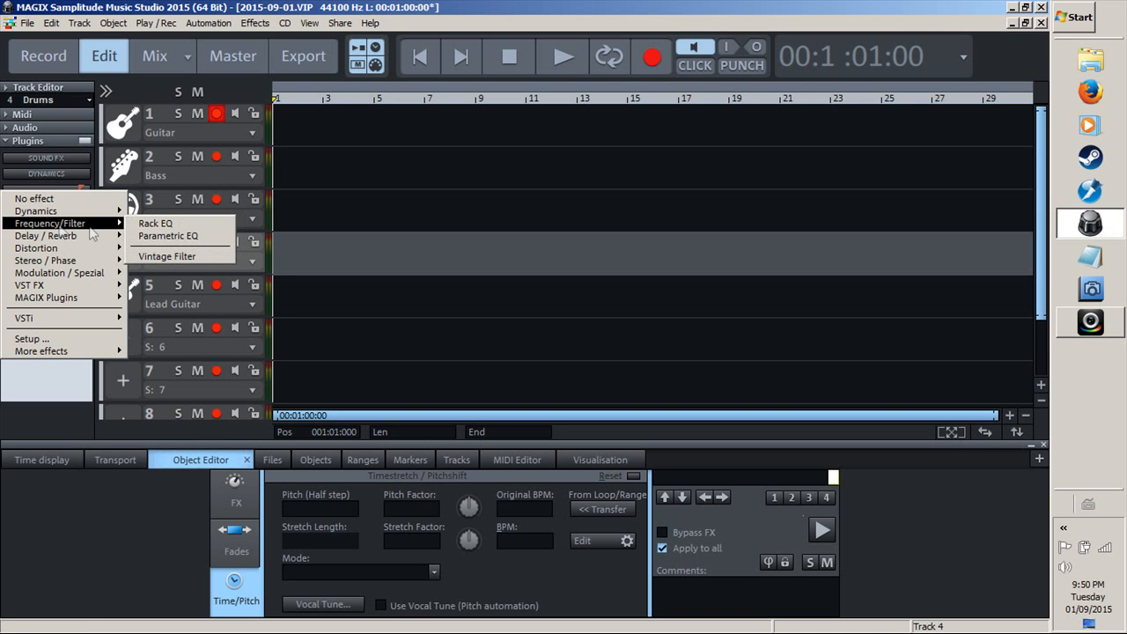
pyautogui.click(162, 235)
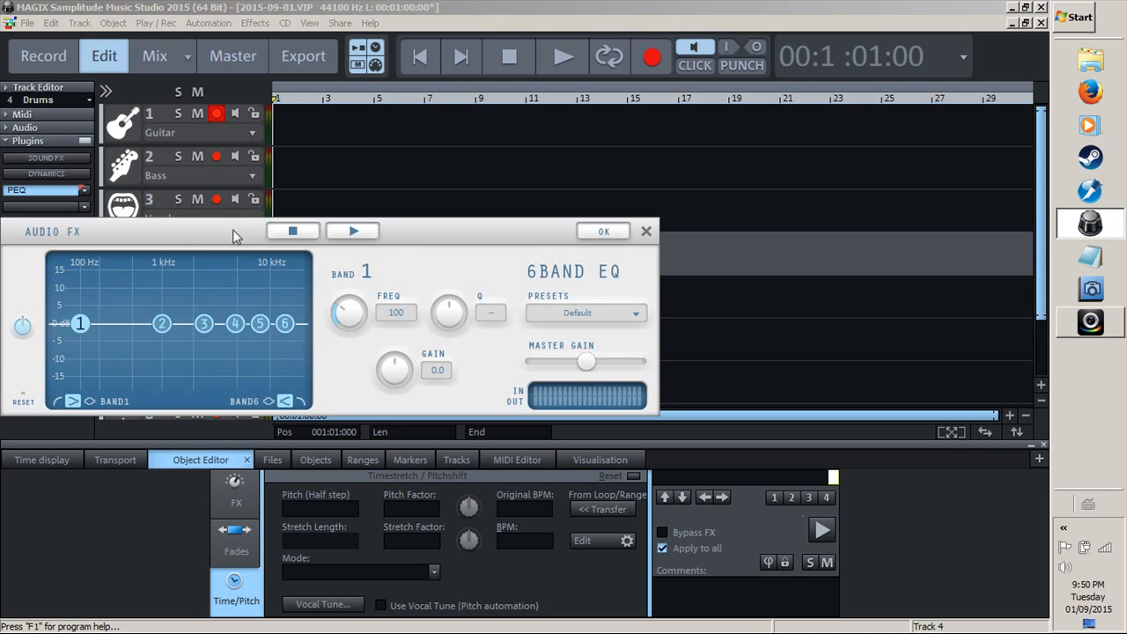
# Set the Drums EQ's band 1 to a low-cut filter at about 93 Hz
pyautogui.moveTo(233, 236); pyautogui.dragTo(442, 193)
pyautogui.click(266, 359)
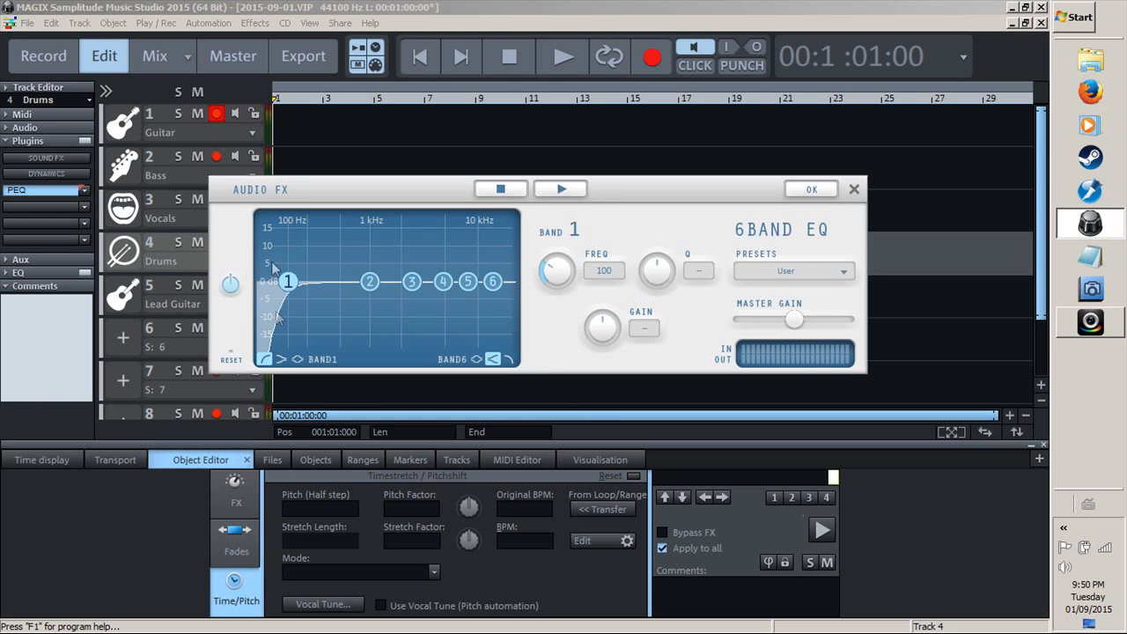
pyautogui.moveTo(286, 282); pyautogui.dragTo(285, 282)
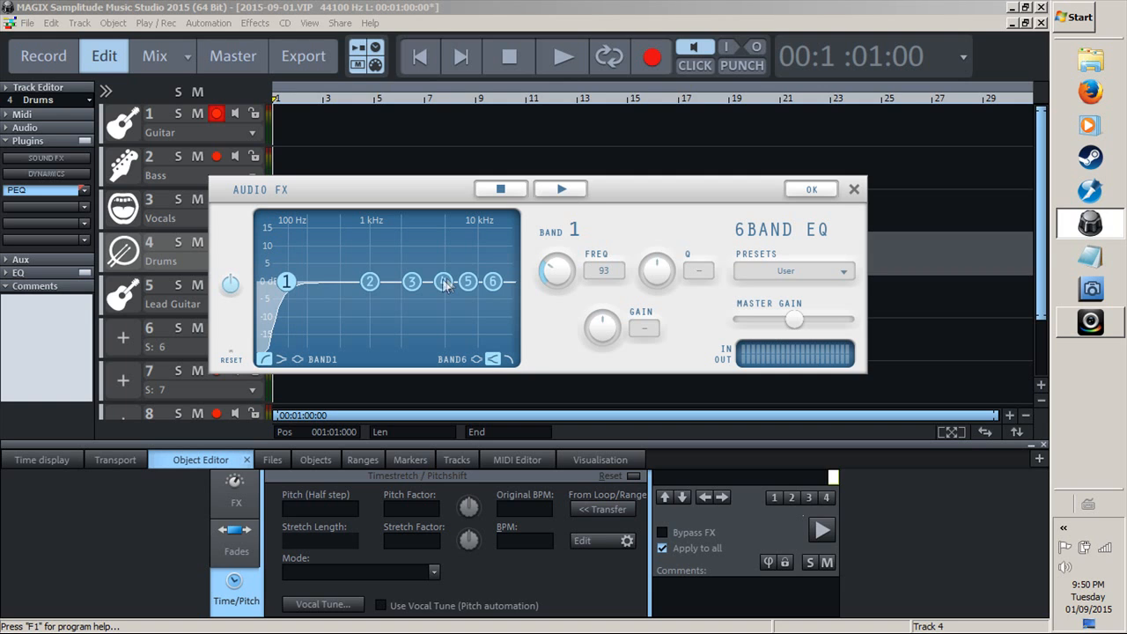
# Set the Drums EQ's band 6 to a high-cut filter, readjust band 1 to about 100 Hz, and close the EQ
pyautogui.click(492, 282)
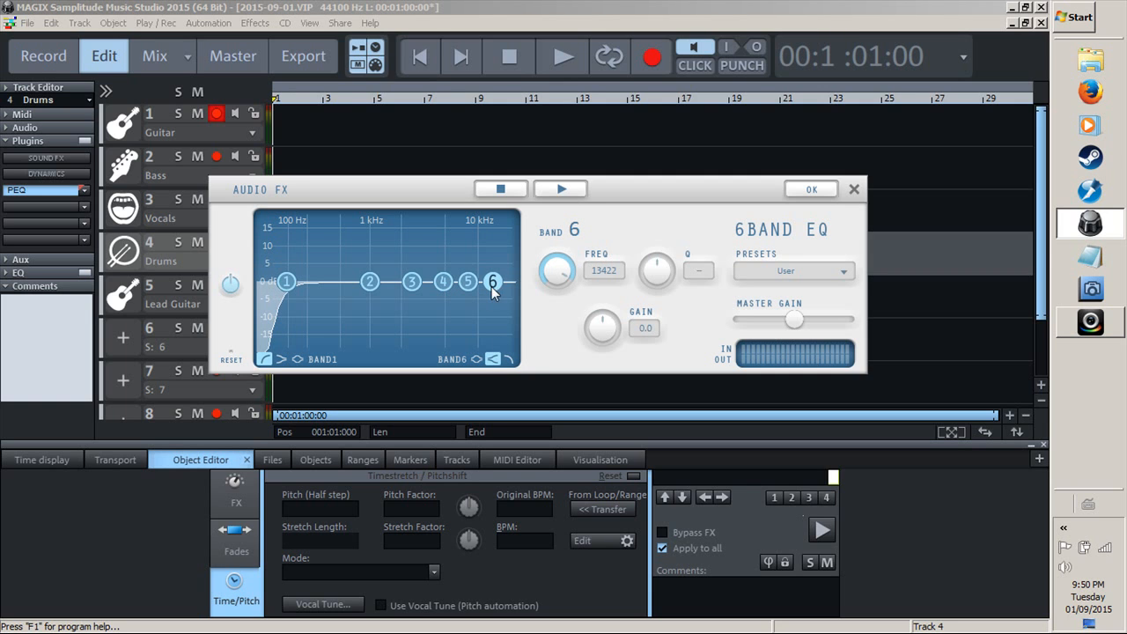
pyautogui.click(508, 358)
pyautogui.moveTo(496, 282); pyautogui.dragTo(478, 329)
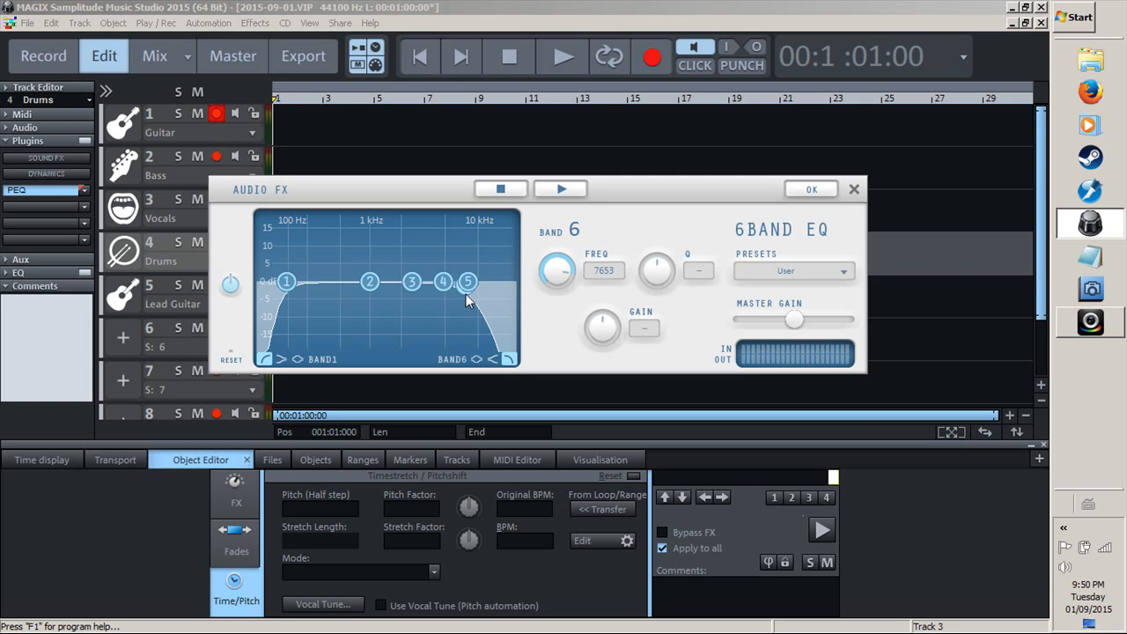
pyautogui.moveTo(466, 294); pyautogui.dragTo(492, 316)
pyautogui.moveTo(282, 285)
pyautogui.mouseDown()
pyautogui.moveTo(306, 287)
pyautogui.moveTo(285, 287)
pyautogui.mouseUp()
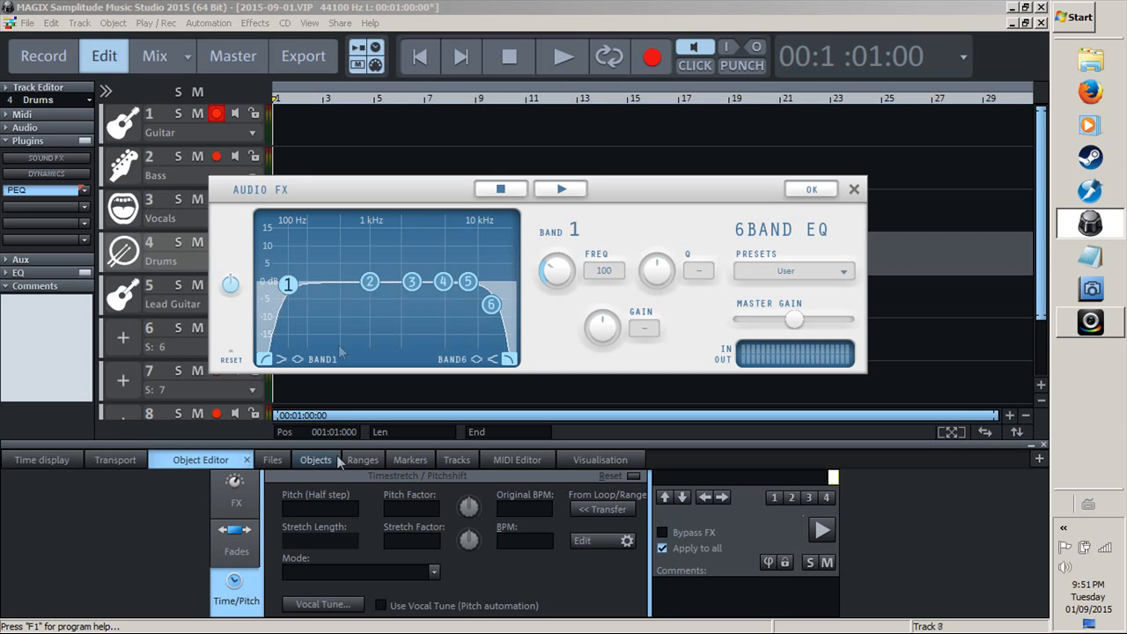
pyautogui.click(854, 190)
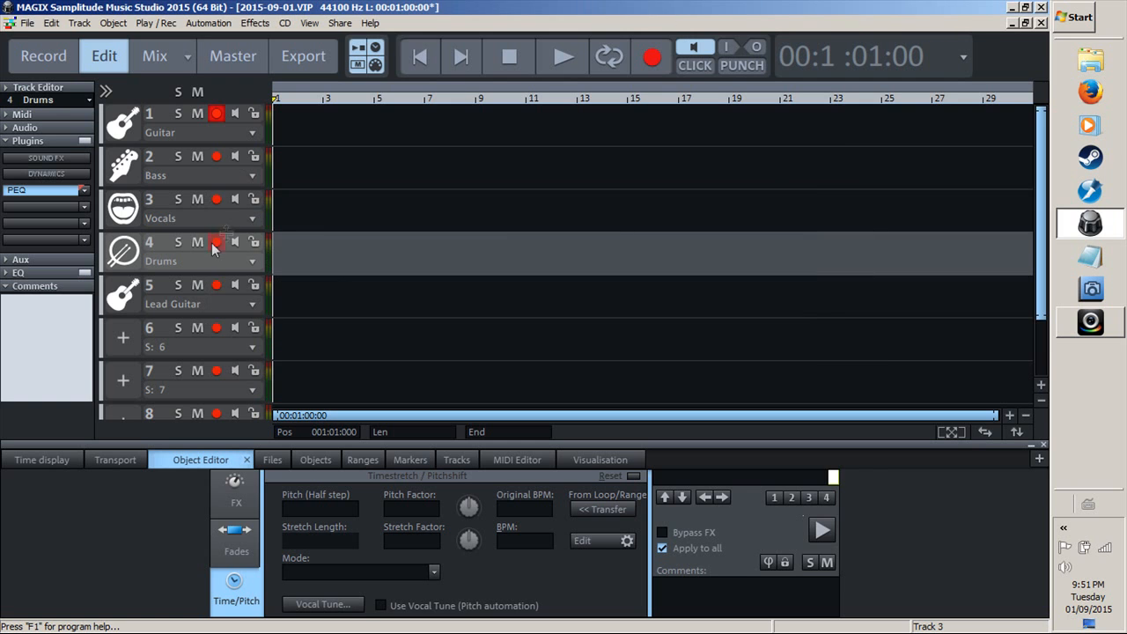
pyautogui.click(322, 220)
pyautogui.click(325, 181)
pyautogui.click(325, 136)
pyautogui.click(329, 181)
pyautogui.click(339, 223)
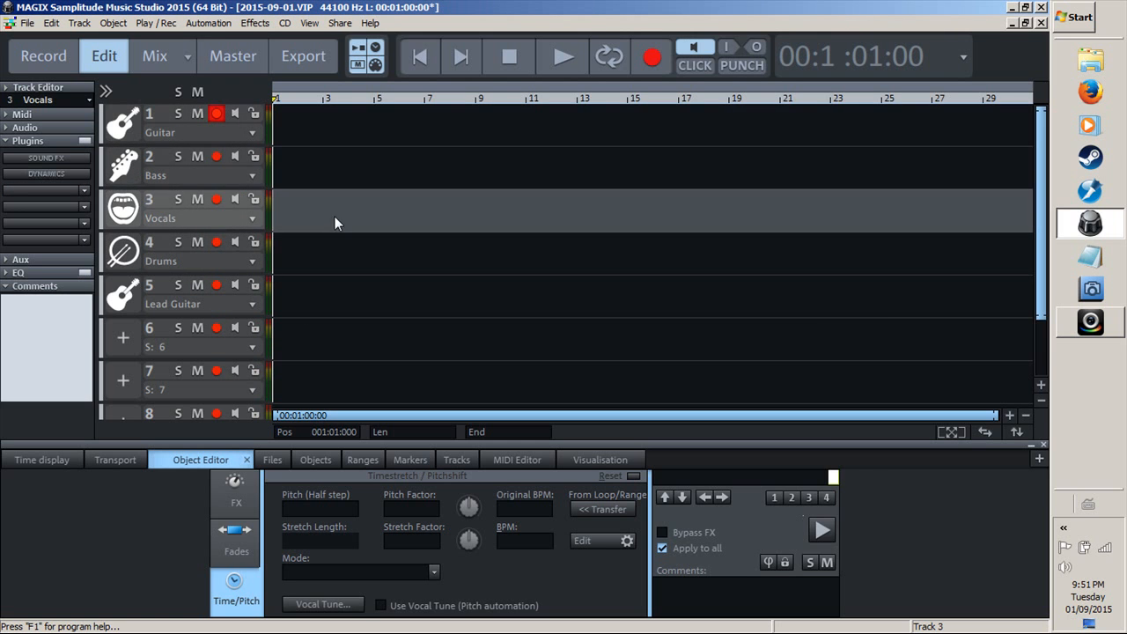
pyautogui.click(335, 255)
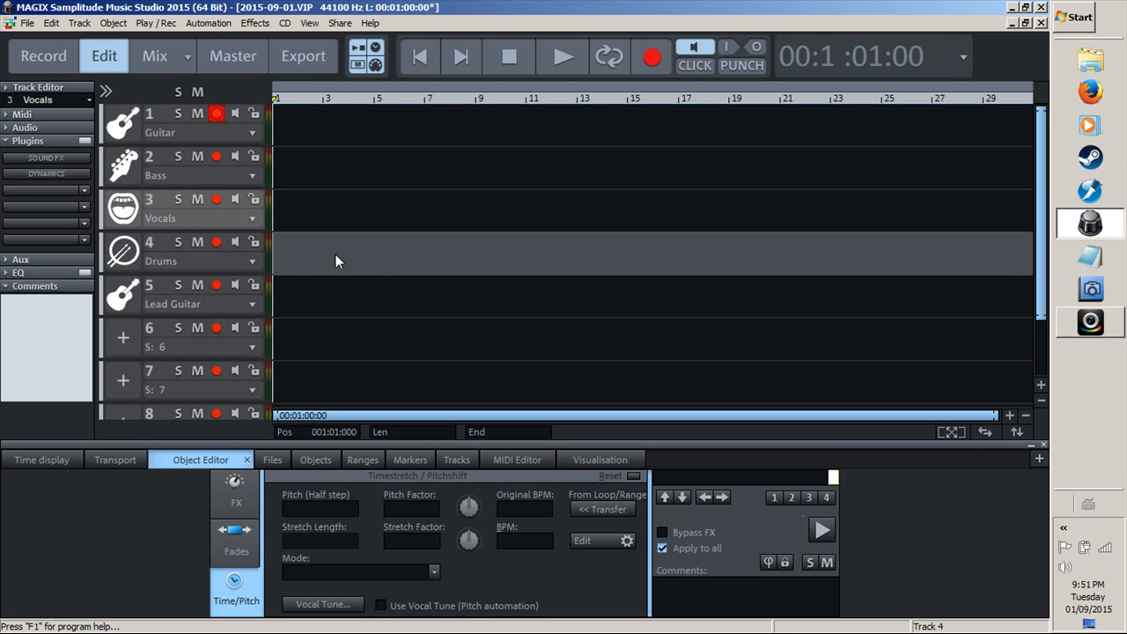
# Open the Lead Guitar track's Parametric EQ and boost band 3 by about 9.1 dB at about 1262 Hz
pyautogui.click(321, 305)
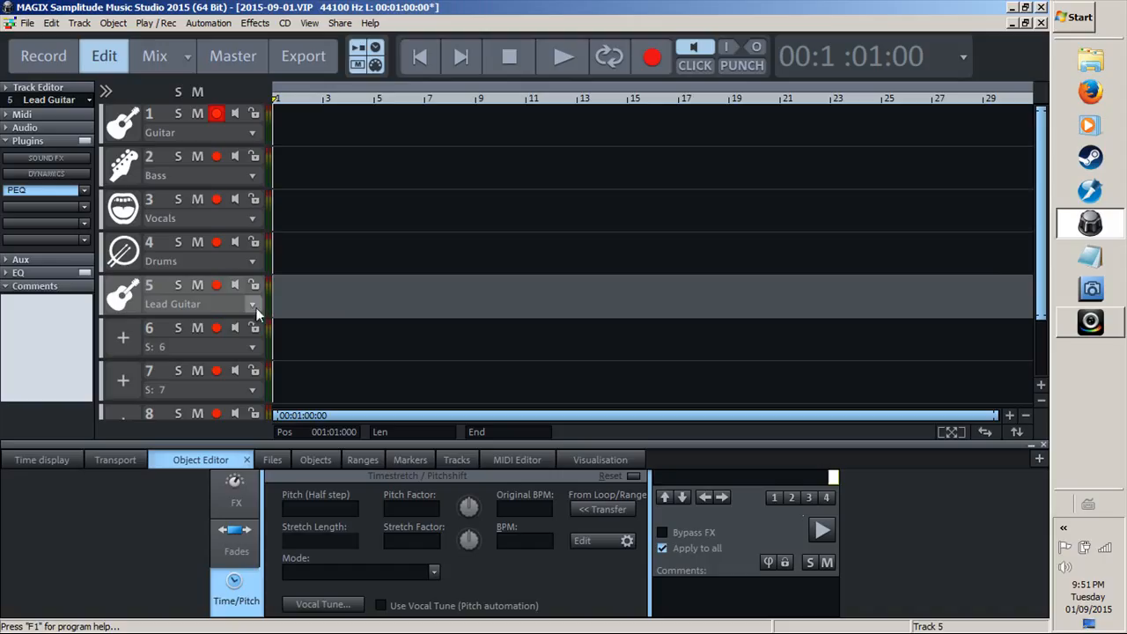
pyautogui.click(69, 199)
pyautogui.moveTo(402, 221); pyautogui.dragTo(696, 160)
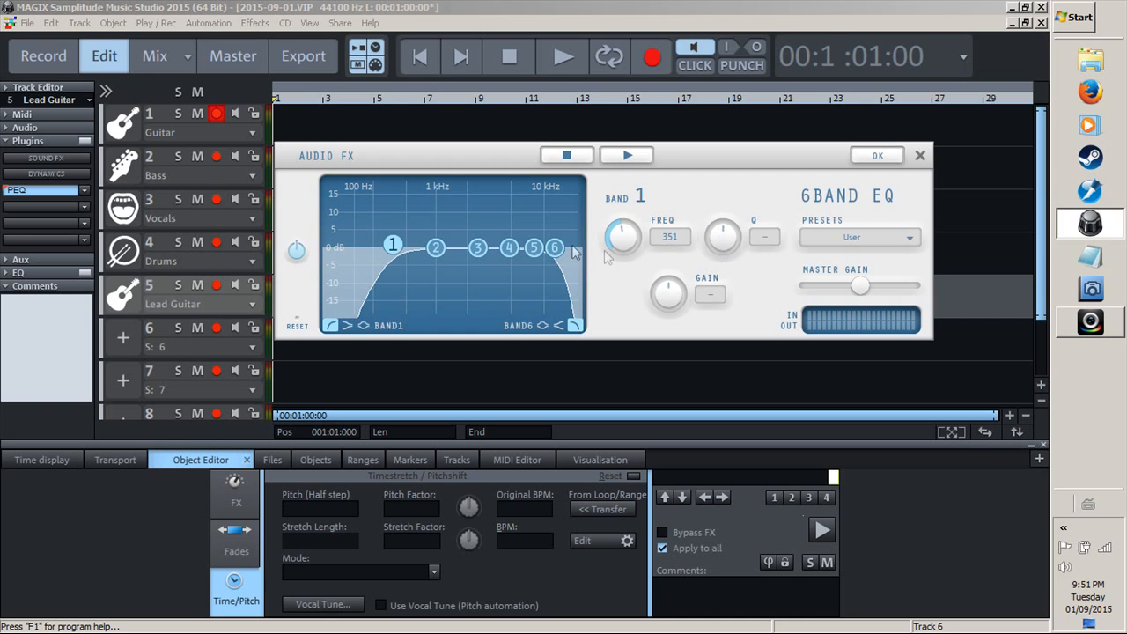
pyautogui.click(478, 248)
pyautogui.moveTo(478, 248)
pyautogui.mouseDown()
pyautogui.moveTo(476, 212)
pyautogui.moveTo(478, 226)
pyautogui.mouseUp()
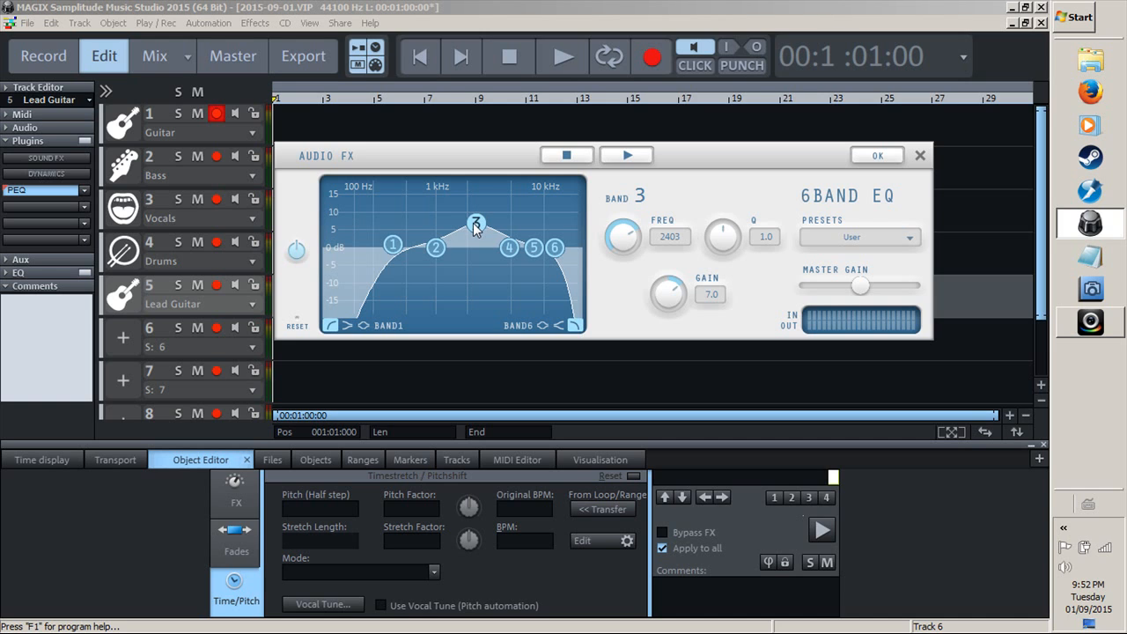
pyautogui.moveTo(475, 228)
pyautogui.mouseDown()
pyautogui.moveTo(413, 220)
pyautogui.moveTo(474, 223)
pyautogui.mouseUp()
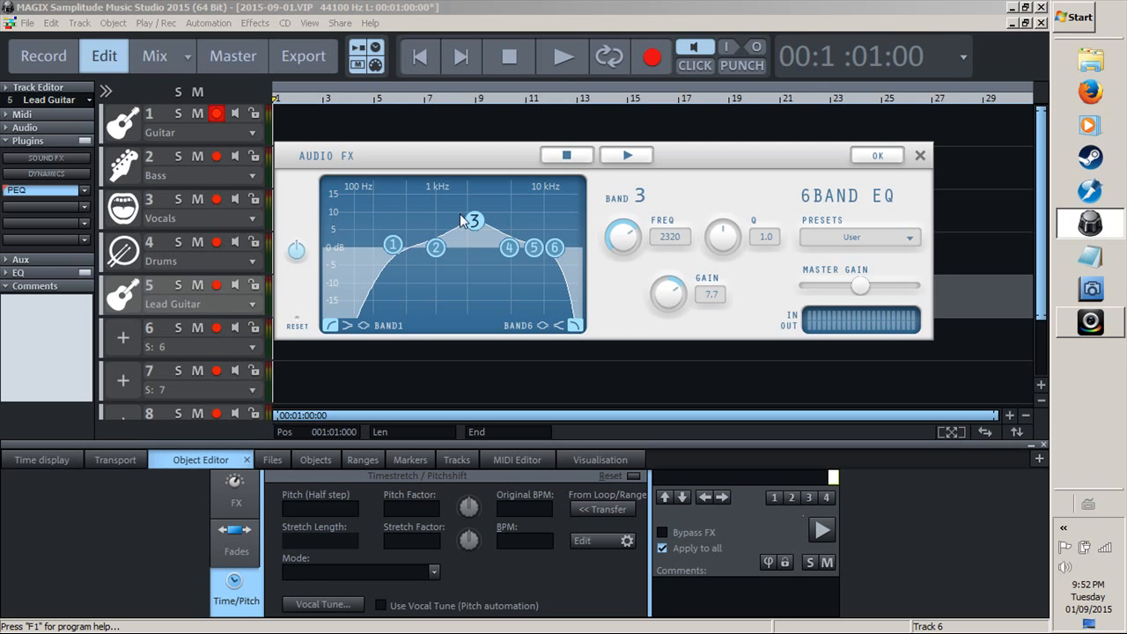
pyautogui.moveTo(474, 221); pyautogui.dragTo(449, 218)
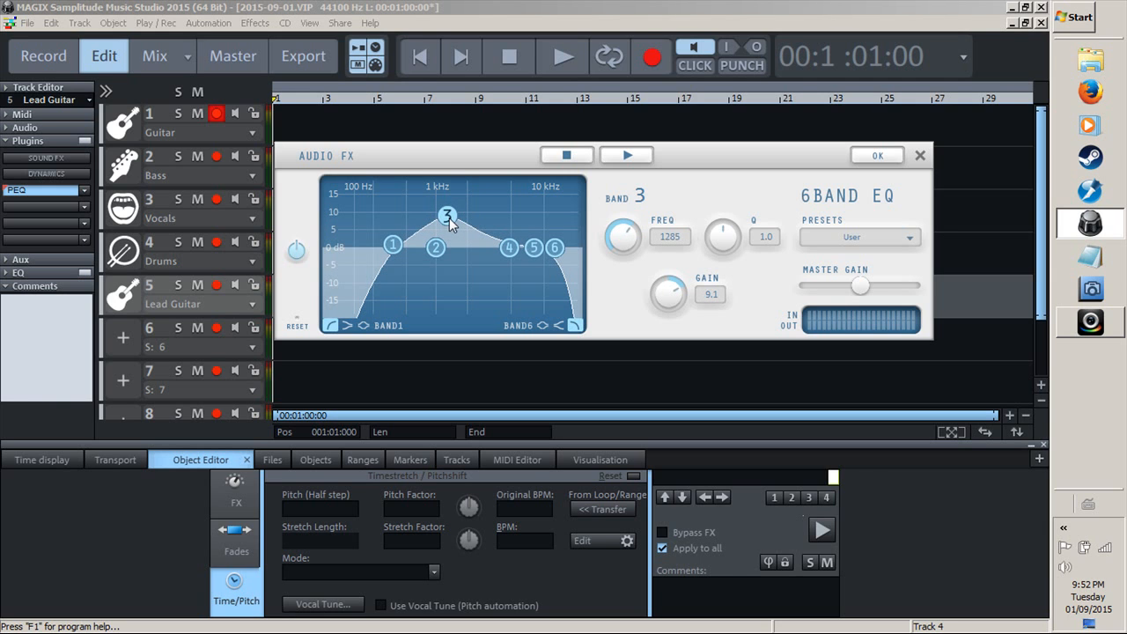
pyautogui.moveTo(449, 219); pyautogui.dragTo(450, 220)
# Narrow the Lead Guitar EQ's band 3 to a Q of about 2.9 and move its peak to about 1433 Hz at 10.2 dB
pyautogui.moveTo(723, 227)
pyautogui.mouseDown()
pyautogui.moveTo(718, 251)
pyautogui.moveTo(775, 206)
pyautogui.moveTo(827, 237)
pyautogui.moveTo(745, 245)
pyautogui.moveTo(714, 217)
pyautogui.moveTo(727, 229)
pyautogui.mouseUp()
pyautogui.moveTo(727, 229); pyautogui.dragTo(744, 238)
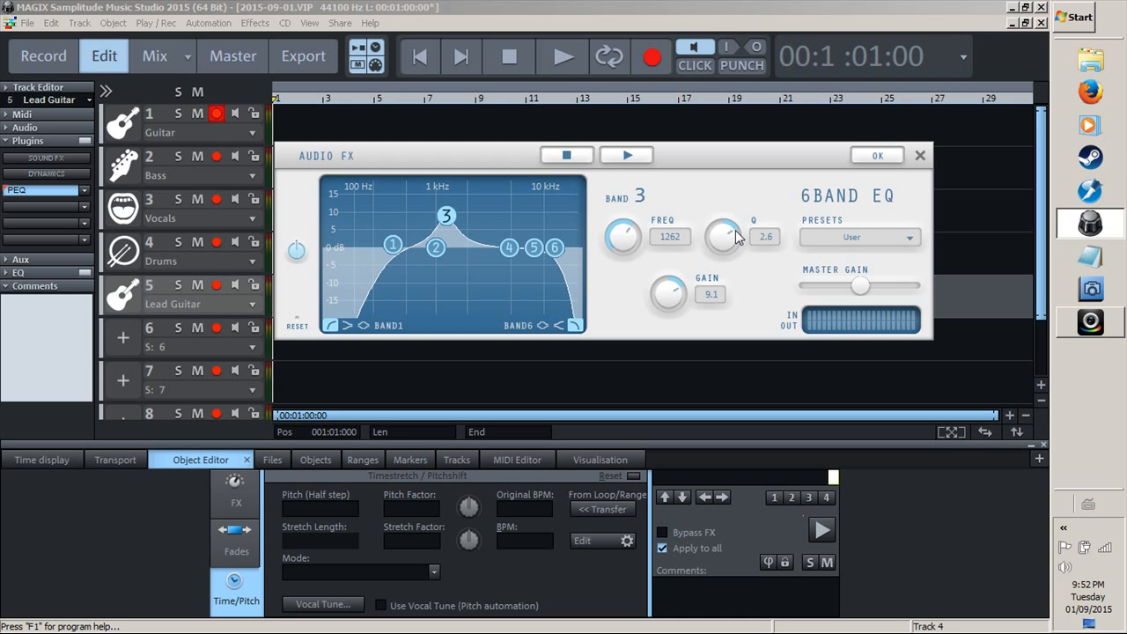
pyautogui.moveTo(734, 229); pyautogui.dragTo(733, 228)
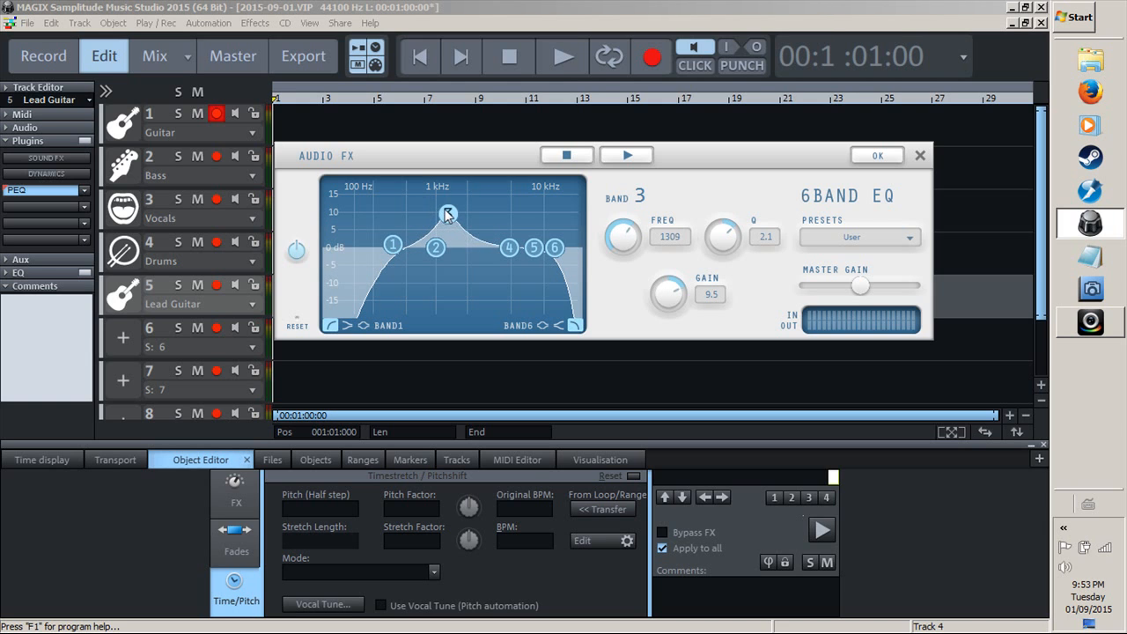
pyautogui.moveTo(474, 212); pyautogui.dragTo(438, 217)
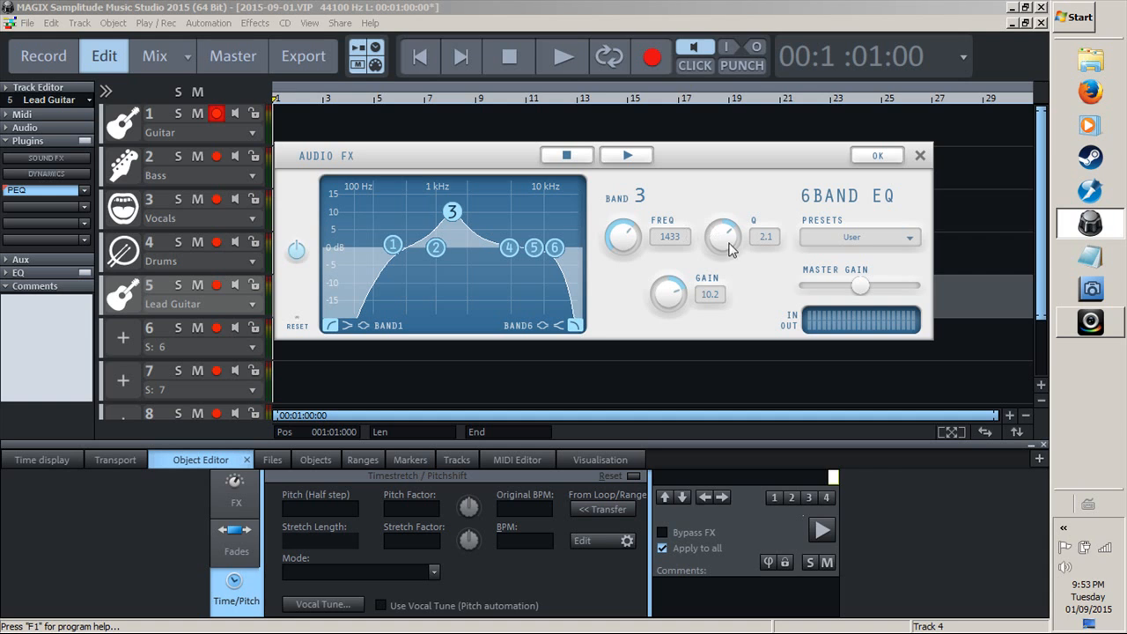
pyautogui.moveTo(730, 230)
pyautogui.mouseDown()
pyautogui.moveTo(734, 247)
pyautogui.moveTo(726, 231)
pyautogui.moveTo(740, 240)
pyautogui.mouseUp()
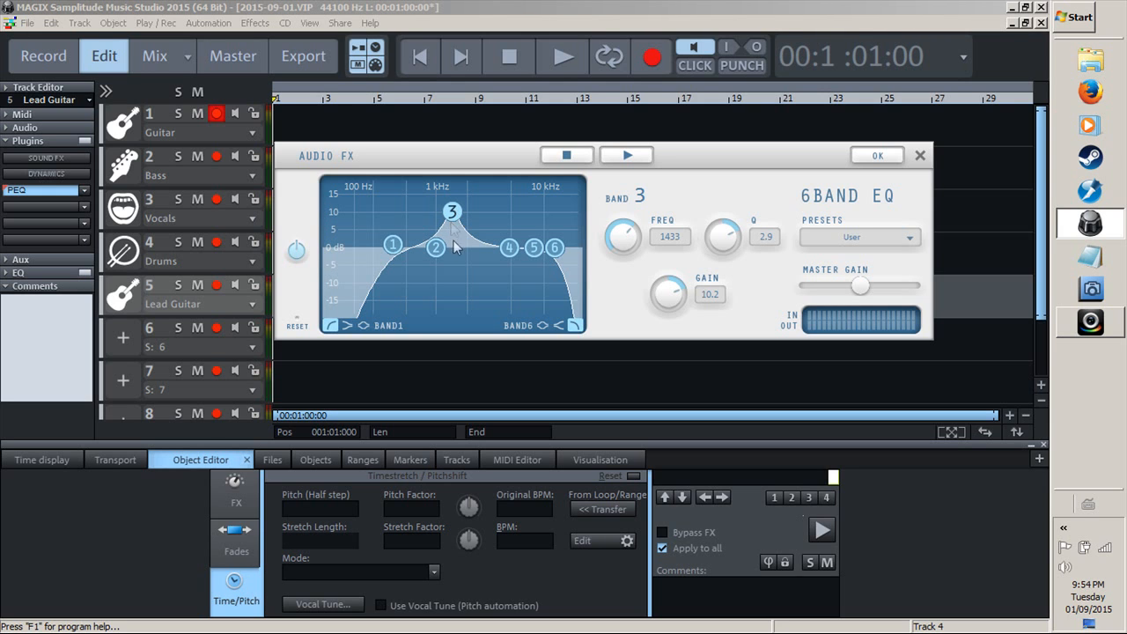
# Lower the Lead Guitar EQ's master gain until the band 3 peak sits at about 0 dB, and close the EQ
pyautogui.moveTo(869, 285); pyautogui.dragTo(835, 299)
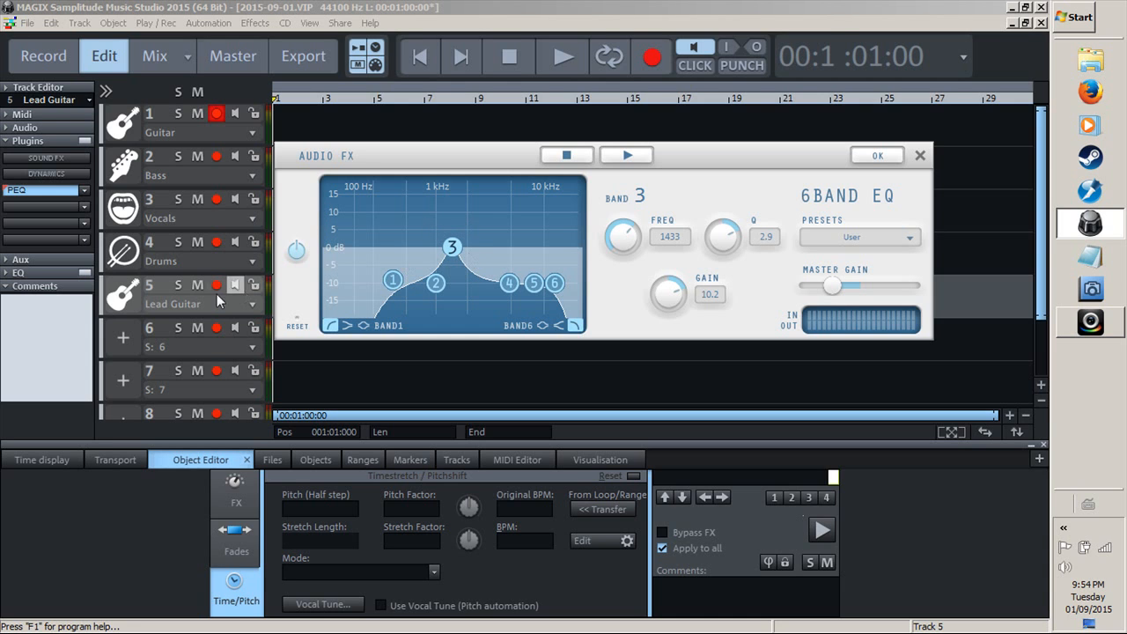
pyautogui.click(198, 241)
pyautogui.click(919, 158)
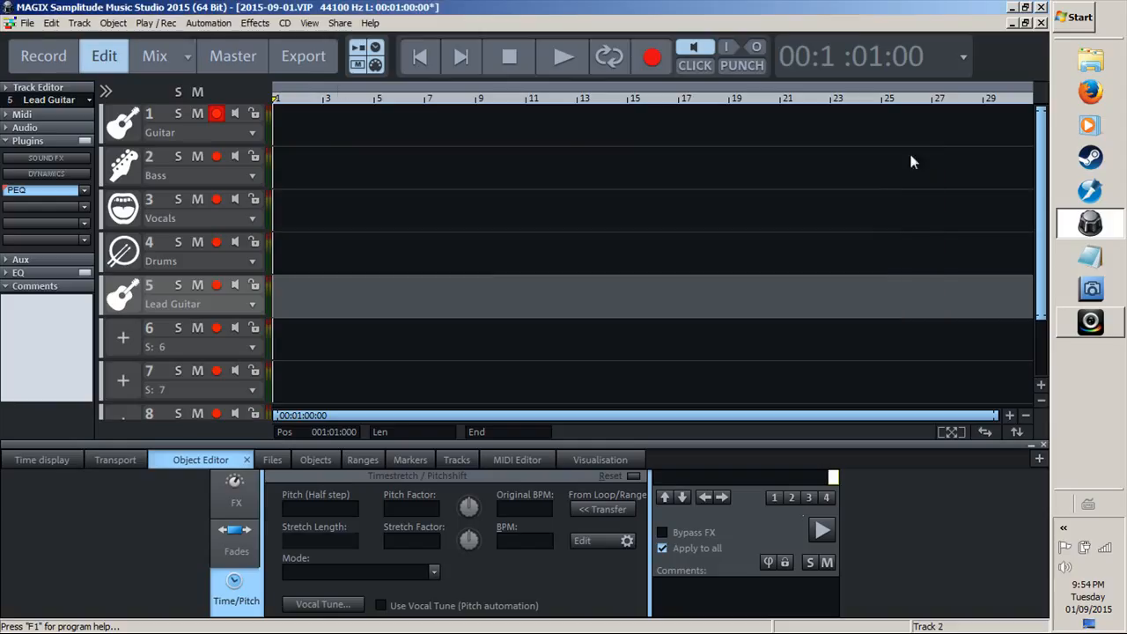
# Insert a Parametric EQ in the first plug-in slot of the Guitar track
pyautogui.click(209, 130)
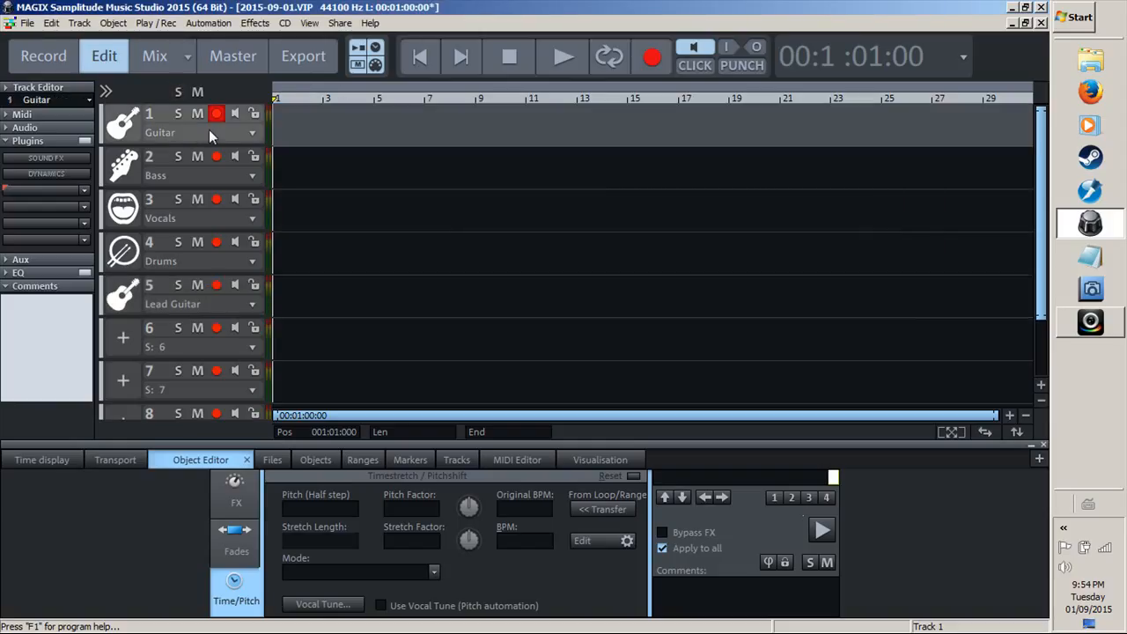
pyautogui.click(84, 190)
pyautogui.moveTo(67, 222)
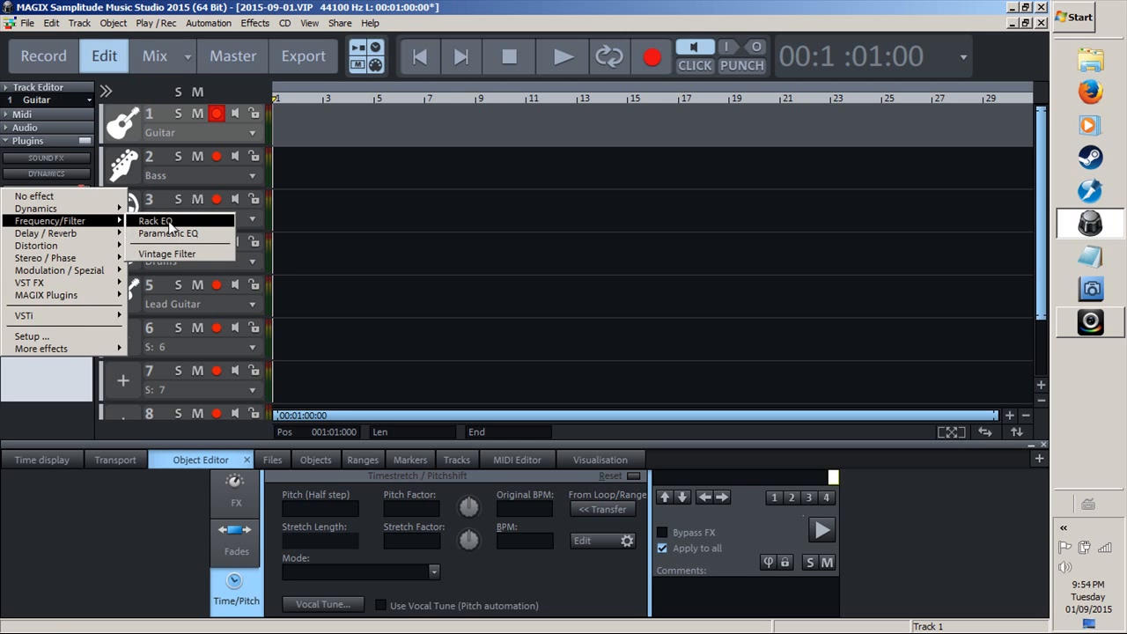
pyautogui.click(175, 236)
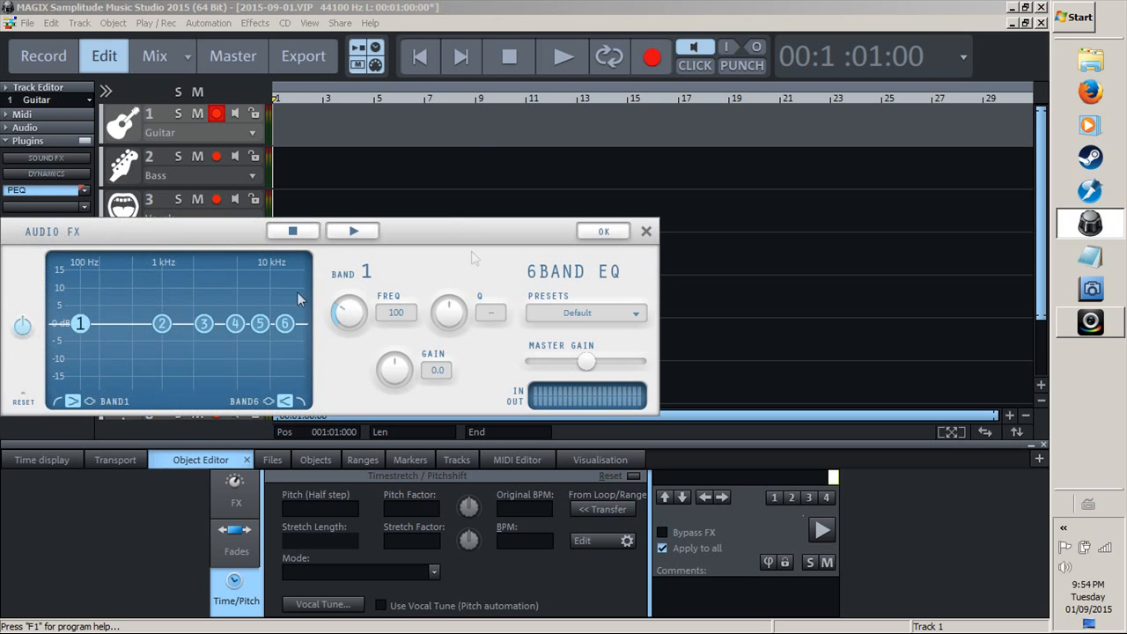
# Set the Guitar EQ's band 1 to low-cut and band 6 to high-cut, moving both cutoffs inward
pyautogui.moveTo(81, 324); pyautogui.dragTo(85, 326)
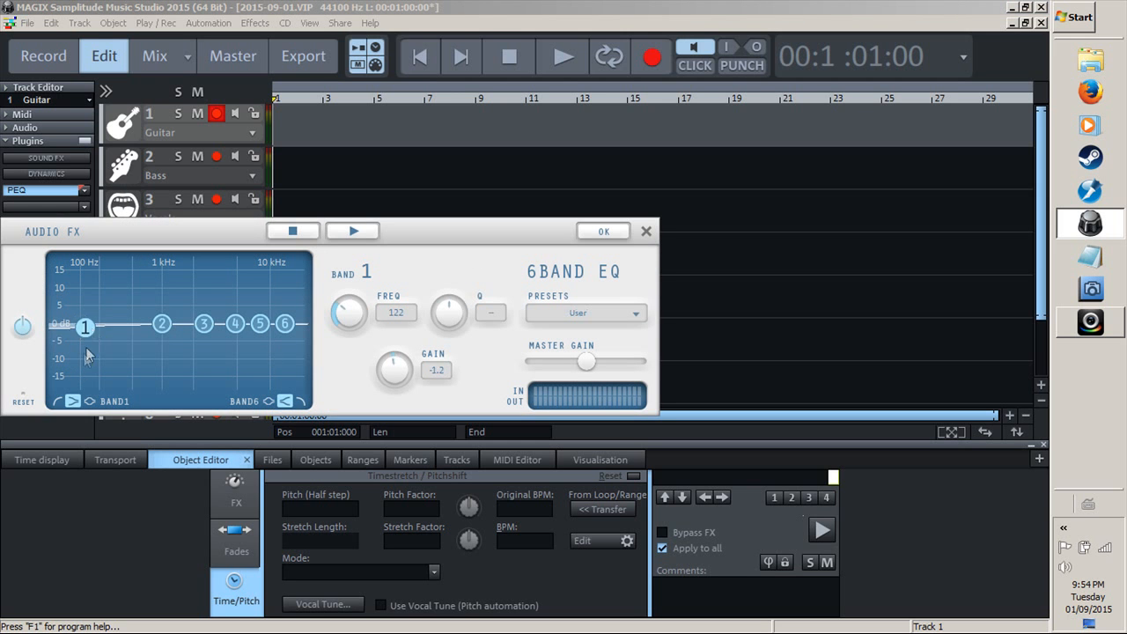
pyautogui.click(57, 402)
pyautogui.click(285, 325)
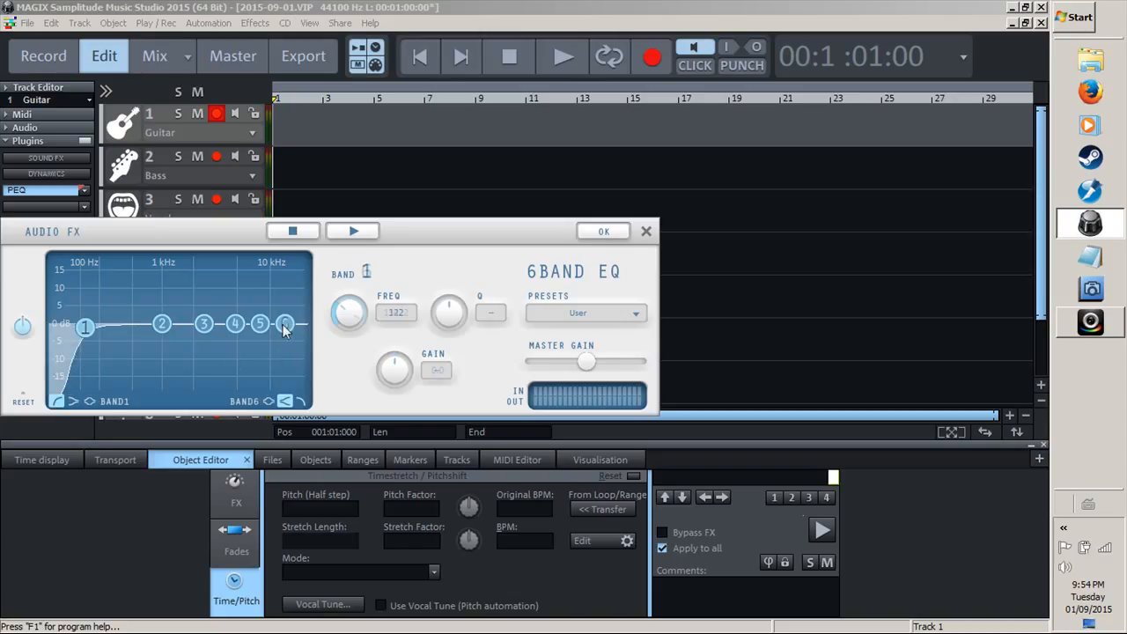
pyautogui.click(301, 405)
pyautogui.moveTo(85, 327); pyautogui.dragTo(110, 325)
pyautogui.moveTo(284, 324); pyautogui.dragTo(265, 324)
# Boost the Guitar EQ's band 3 by about 12.3 dB at 4197 Hz with Q 2.8, compensate with lower master gain, and close the EQ
pyautogui.moveTo(234, 230); pyautogui.dragTo(388, 203)
pyautogui.moveTo(356, 297); pyautogui.dragTo(383, 256)
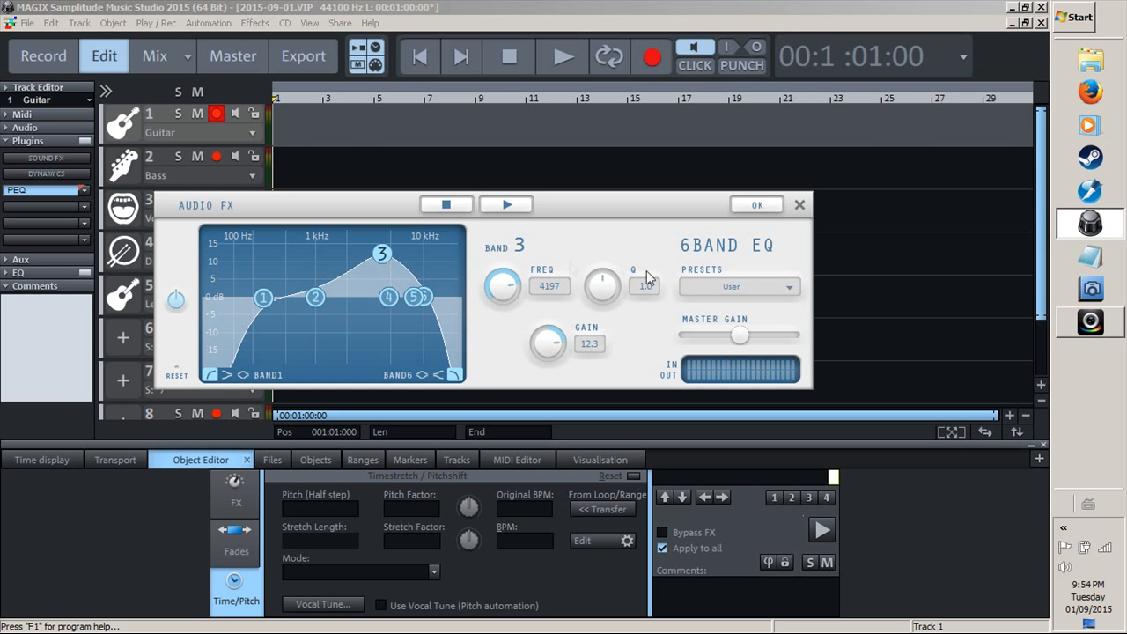
pyautogui.moveTo(611, 291); pyautogui.dragTo(619, 286)
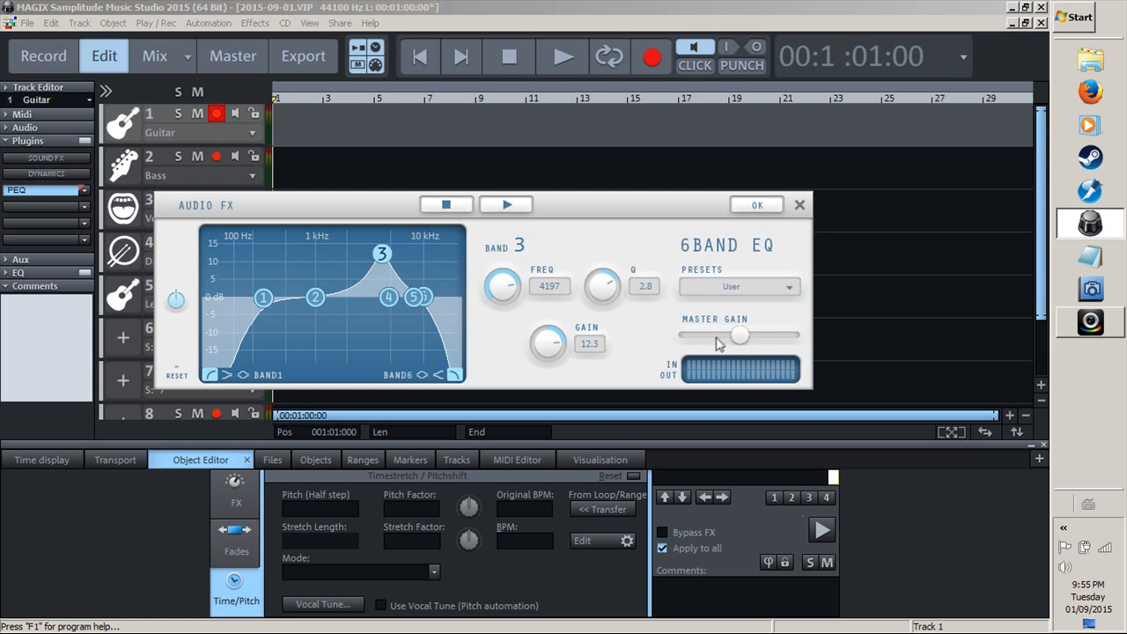
pyautogui.moveTo(736, 344); pyautogui.dragTo(703, 345)
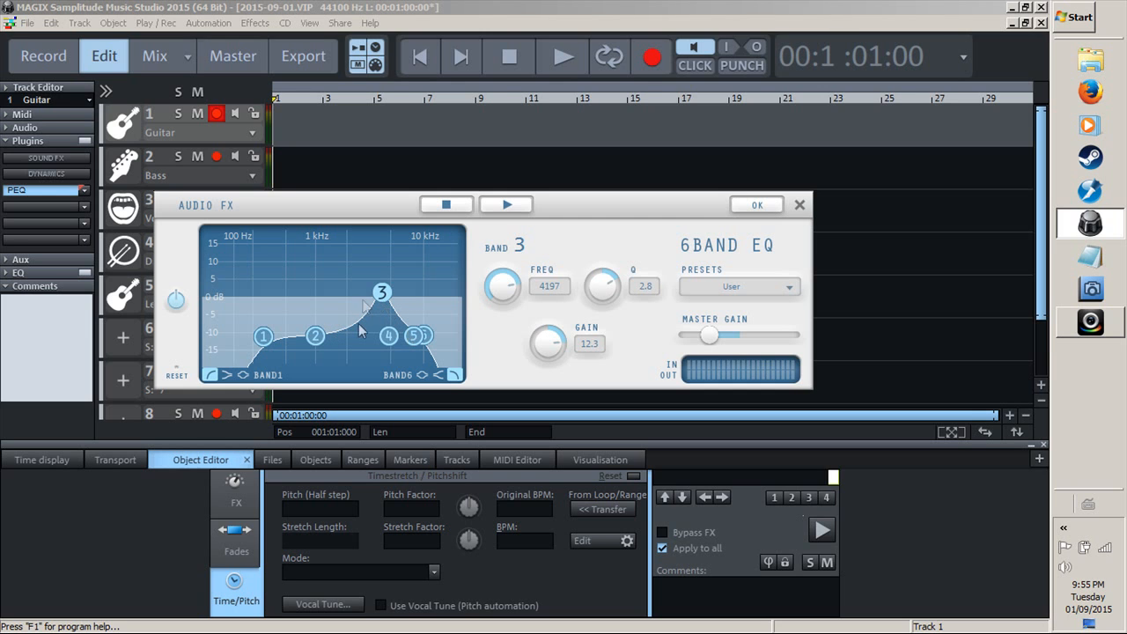
pyautogui.click(800, 204)
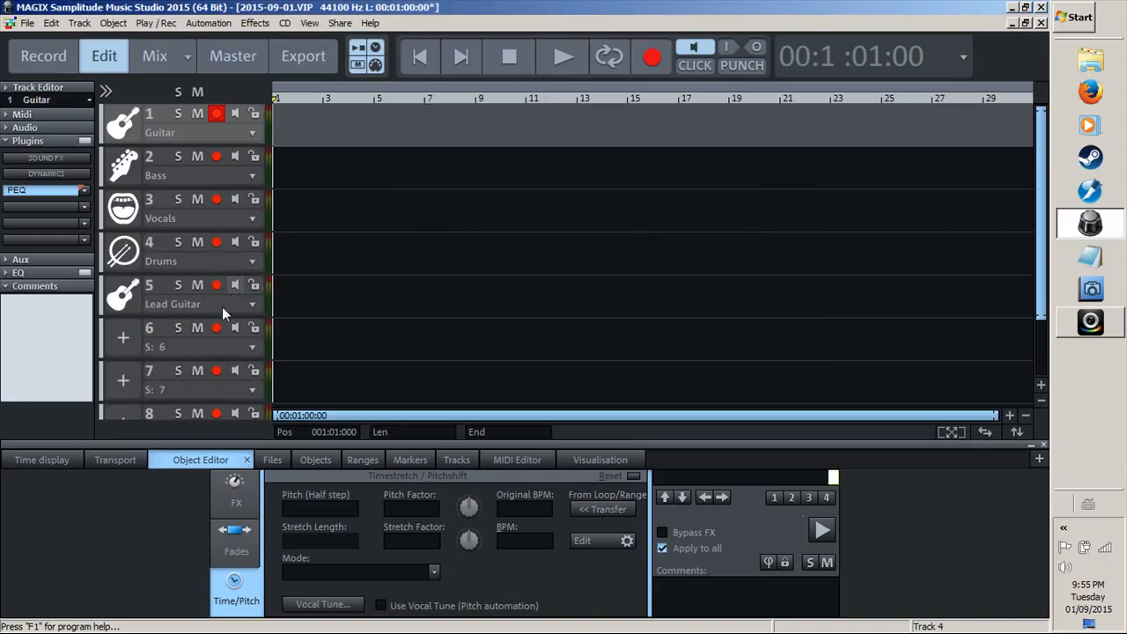
# Reopen the Lead Guitar track's EQ to compare its band 3 peak with the Guitar track's, and close it with the Guitar track selected
pyautogui.click(168, 299)
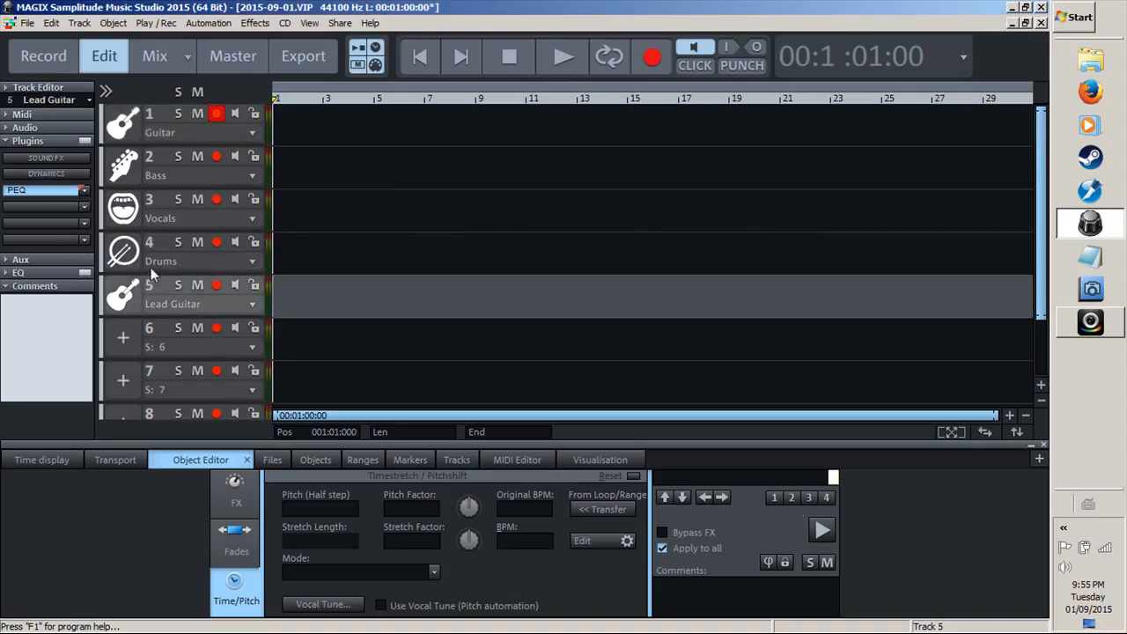
pyautogui.click(64, 187)
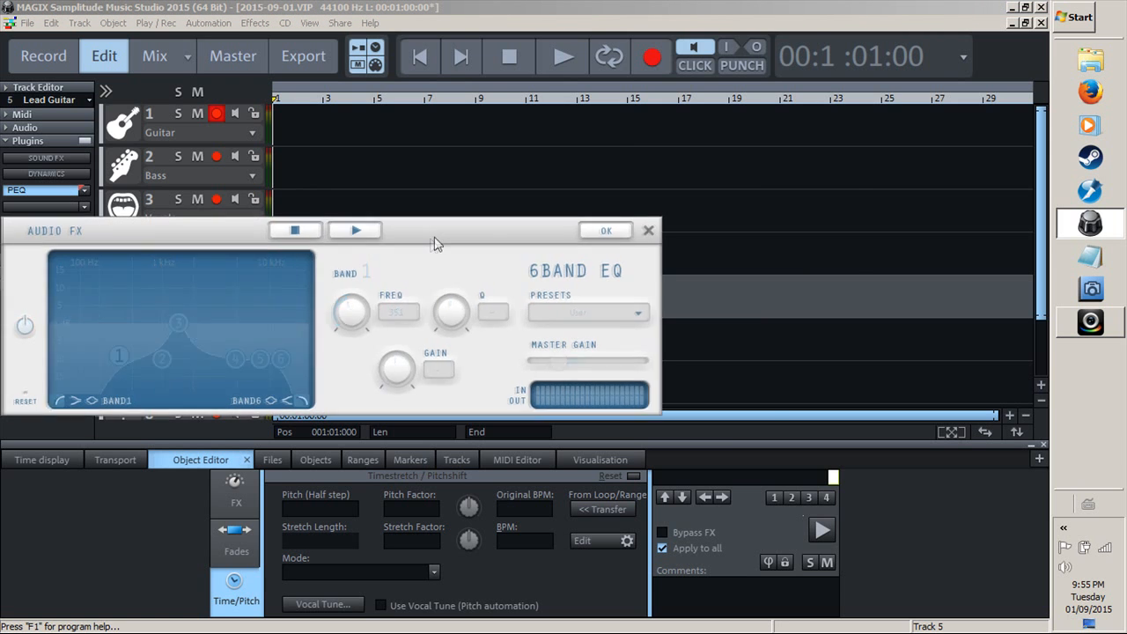
pyautogui.moveTo(428, 244); pyautogui.dragTo(622, 217)
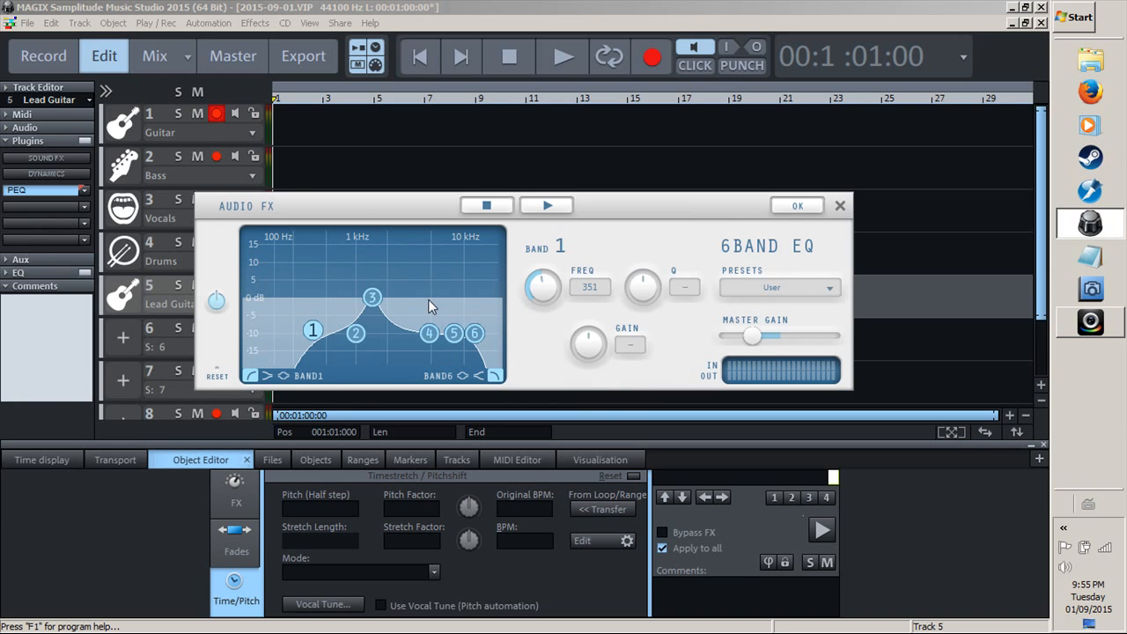
pyautogui.moveTo(678, 205); pyautogui.dragTo(770, 180)
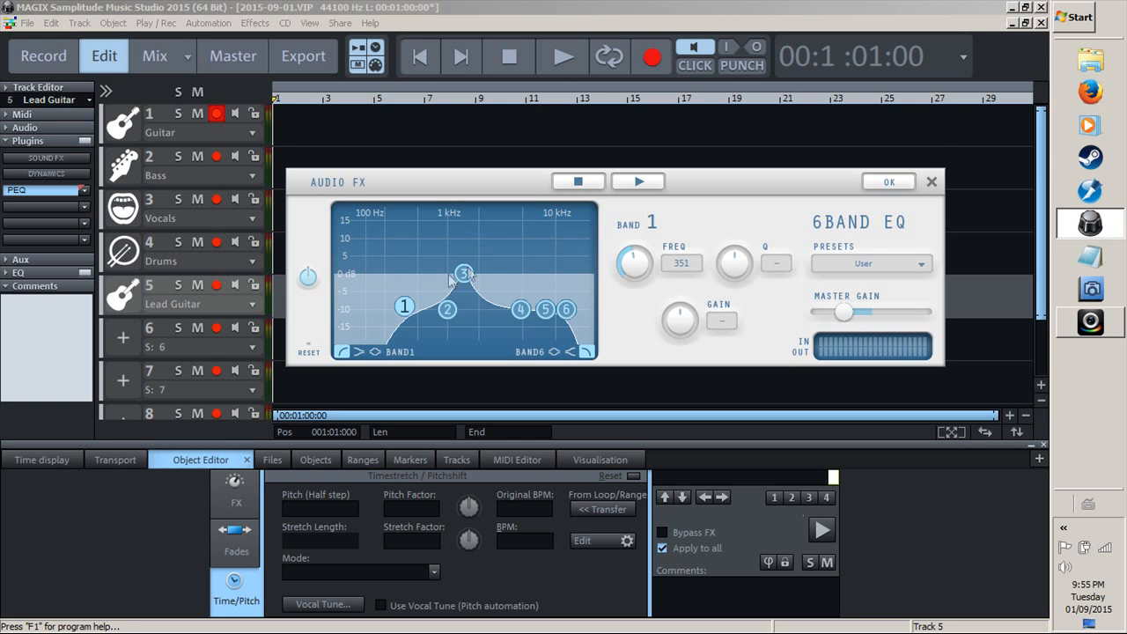
pyautogui.moveTo(508, 178); pyautogui.dragTo(512, 179)
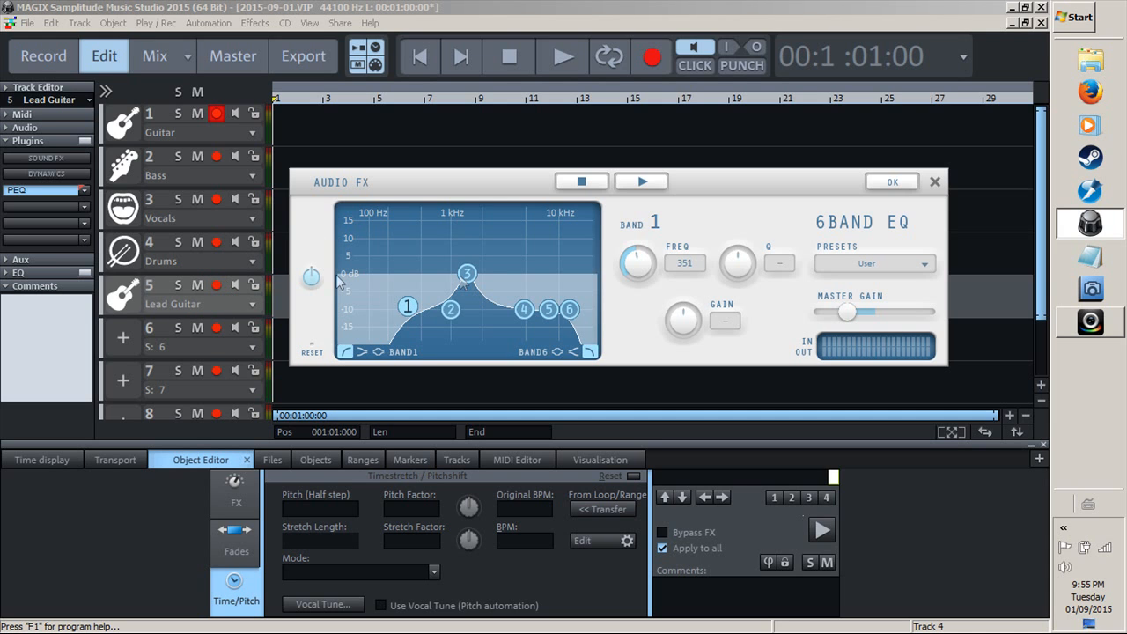
pyautogui.click(184, 132)
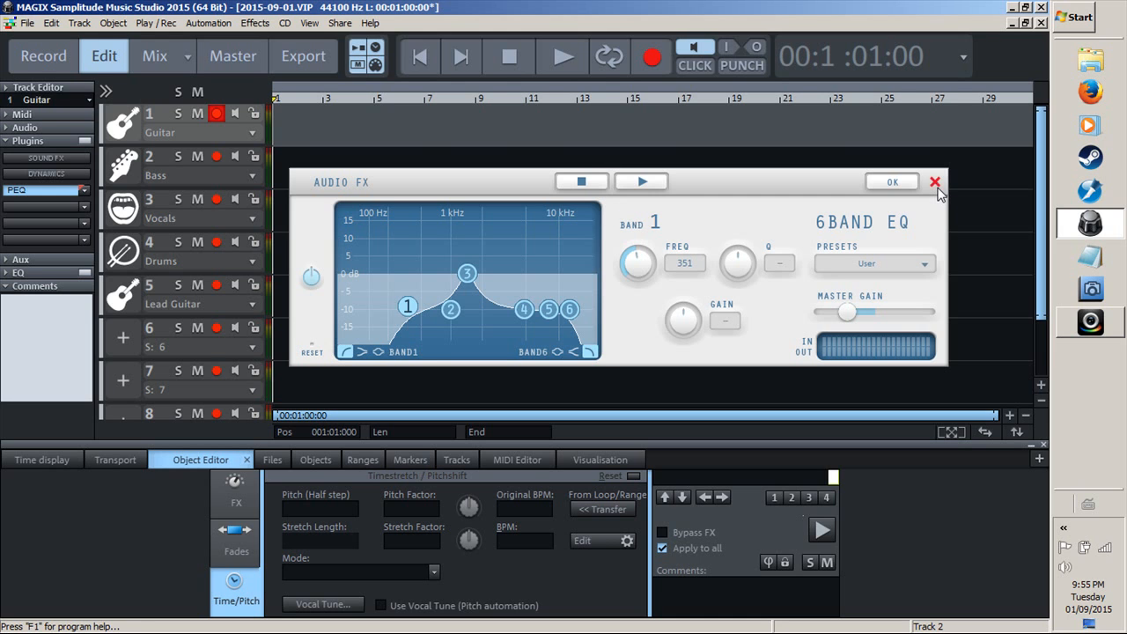
pyautogui.click(936, 183)
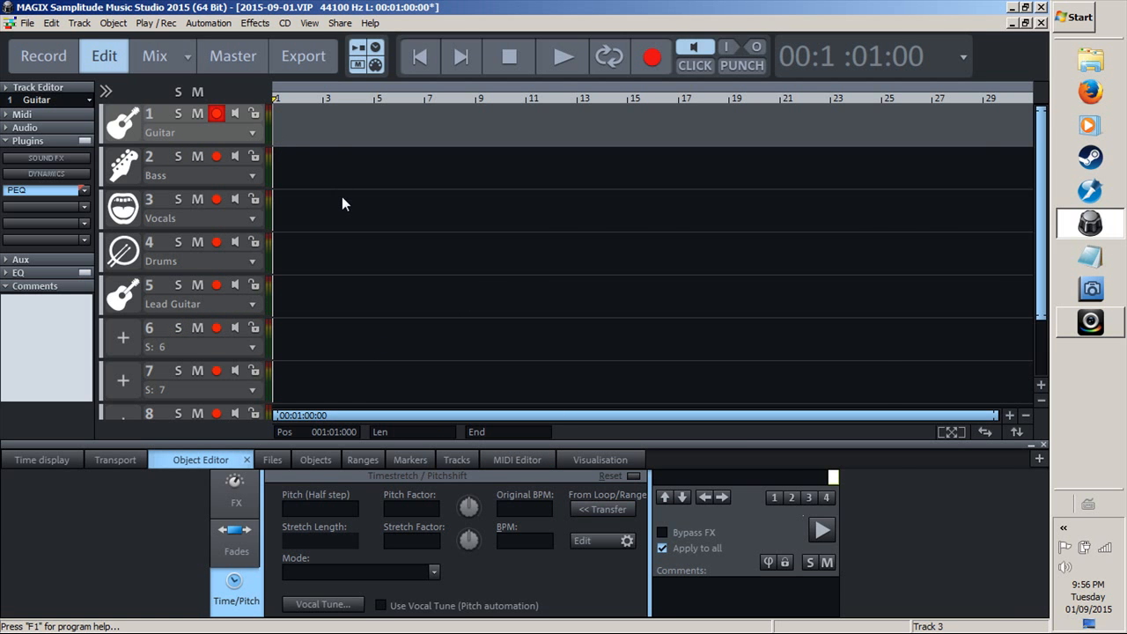
# In the mixer, raise Guitar, Bass and Vocals to just below 0 dB, Drums and channel 6 slightly above it, and lower Lead Guitar to about -10 dB
pyautogui.hotkey('shift', 'm')
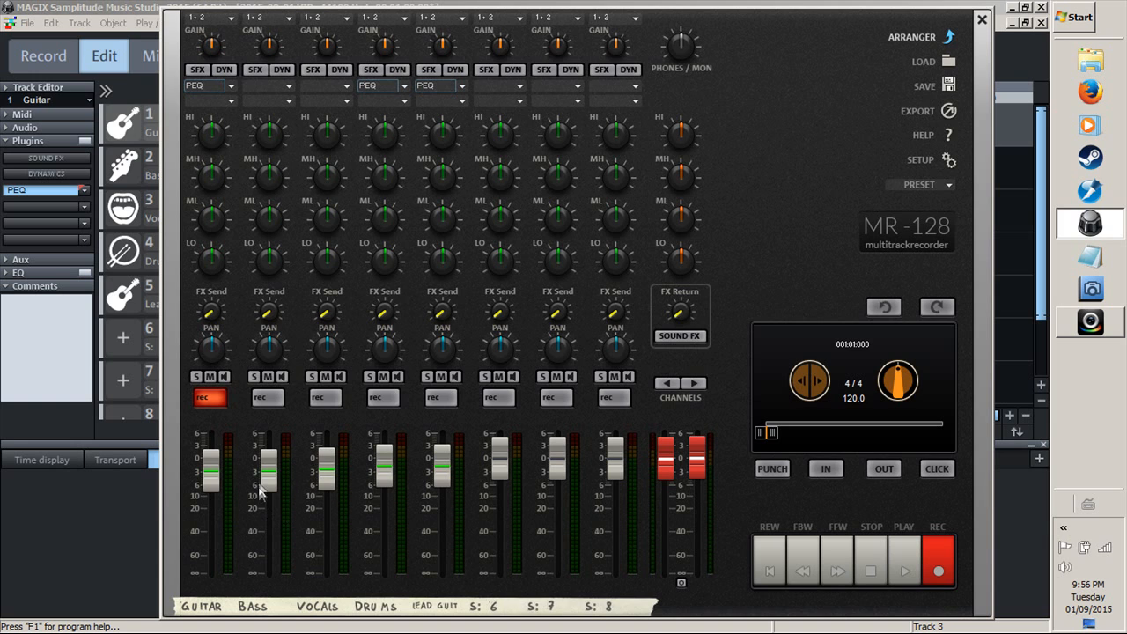
pyautogui.scroll(3, 268, 492)
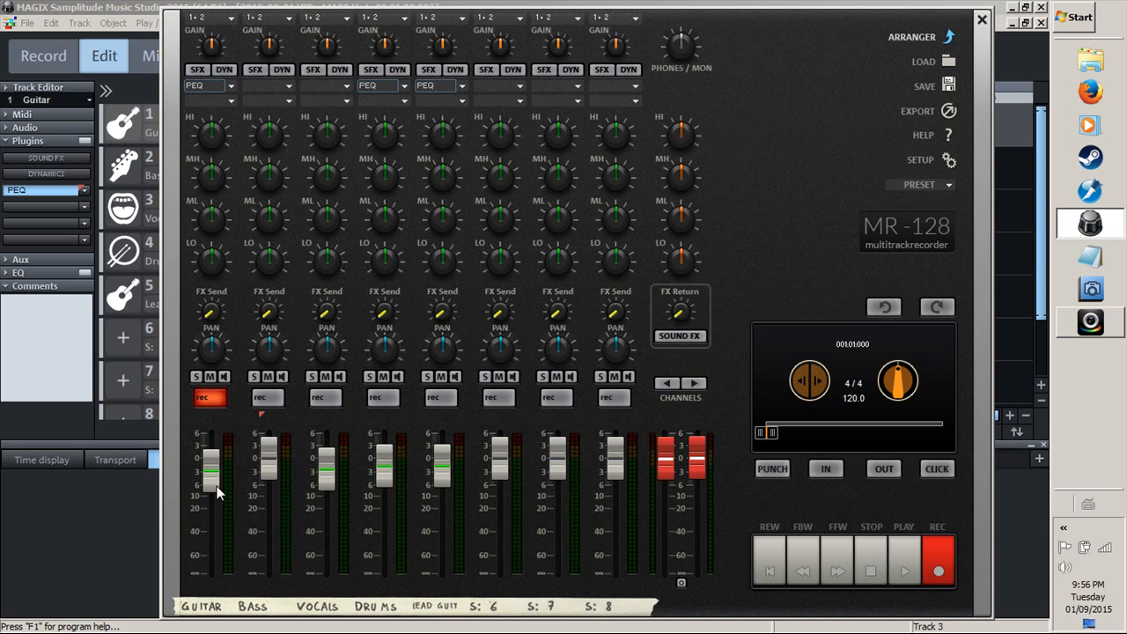
pyautogui.moveTo(217, 489); pyautogui.dragTo(210, 473)
pyautogui.moveTo(383, 488)
pyautogui.mouseDown()
pyautogui.moveTo(385, 471)
pyautogui.moveTo(450, 493)
pyautogui.moveTo(500, 485)
pyautogui.moveTo(499, 468)
pyautogui.mouseUp()
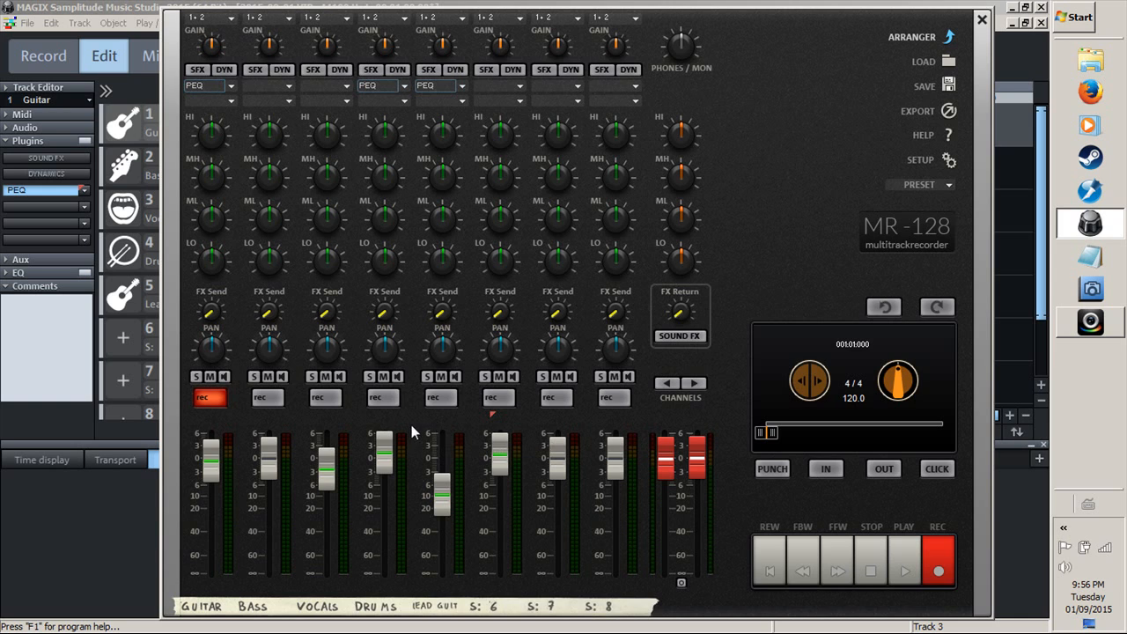
pyautogui.moveTo(326, 471); pyautogui.dragTo(219, 471)
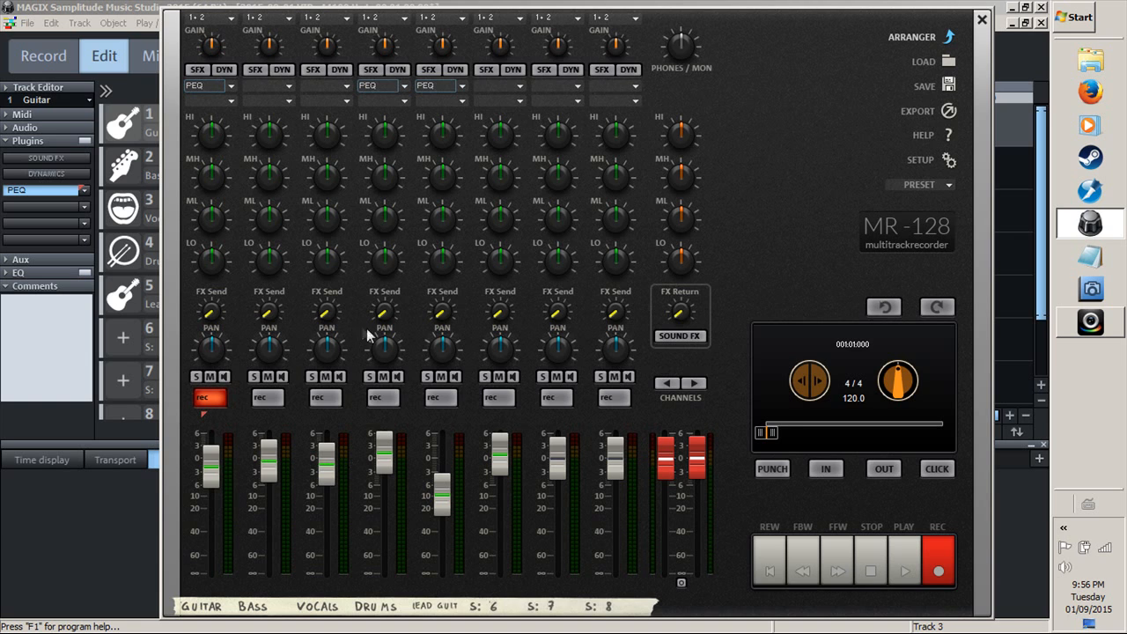
# Boost the Drums channel's low EQ band slightly and raise the Lead Guitar fader to about -1 dB
pyautogui.moveTo(778, 21); pyautogui.dragTo(785, 37)
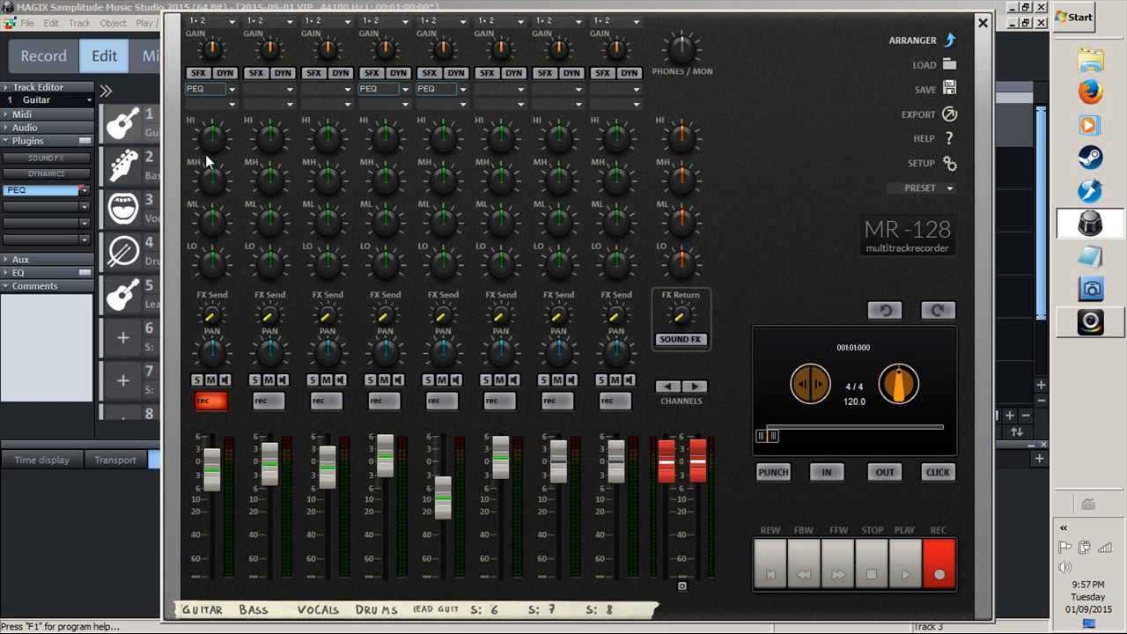
pyautogui.moveTo(210, 139)
pyautogui.moveTo(444, 275)
pyautogui.moveTo(389, 267); pyautogui.dragTo(388, 259)
pyautogui.moveTo(438, 498); pyautogui.dragTo(445, 471)
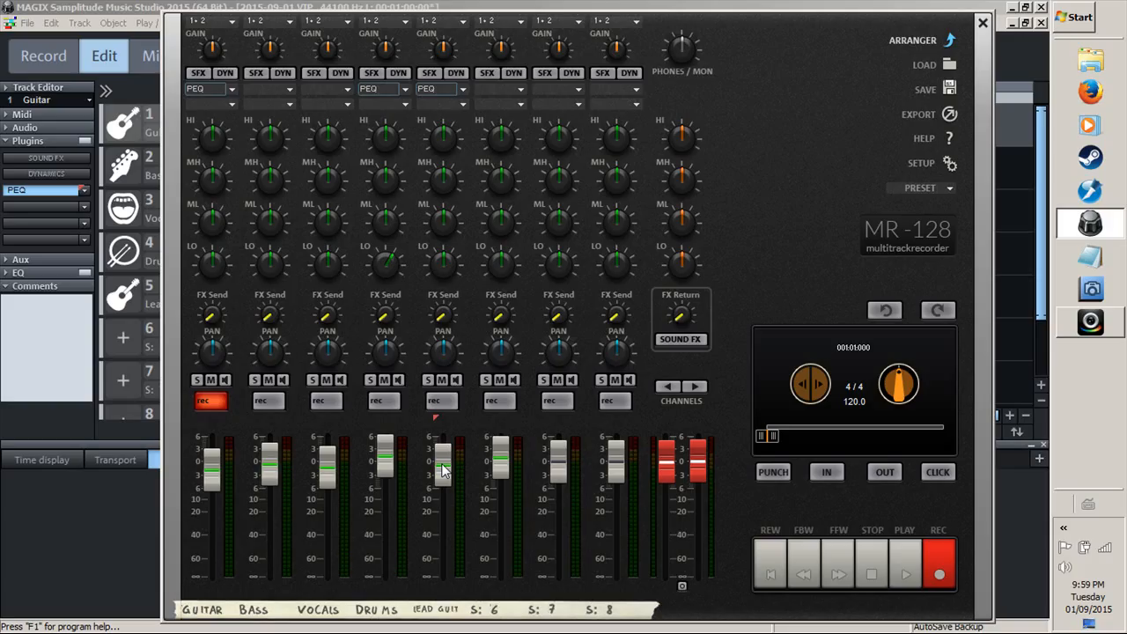